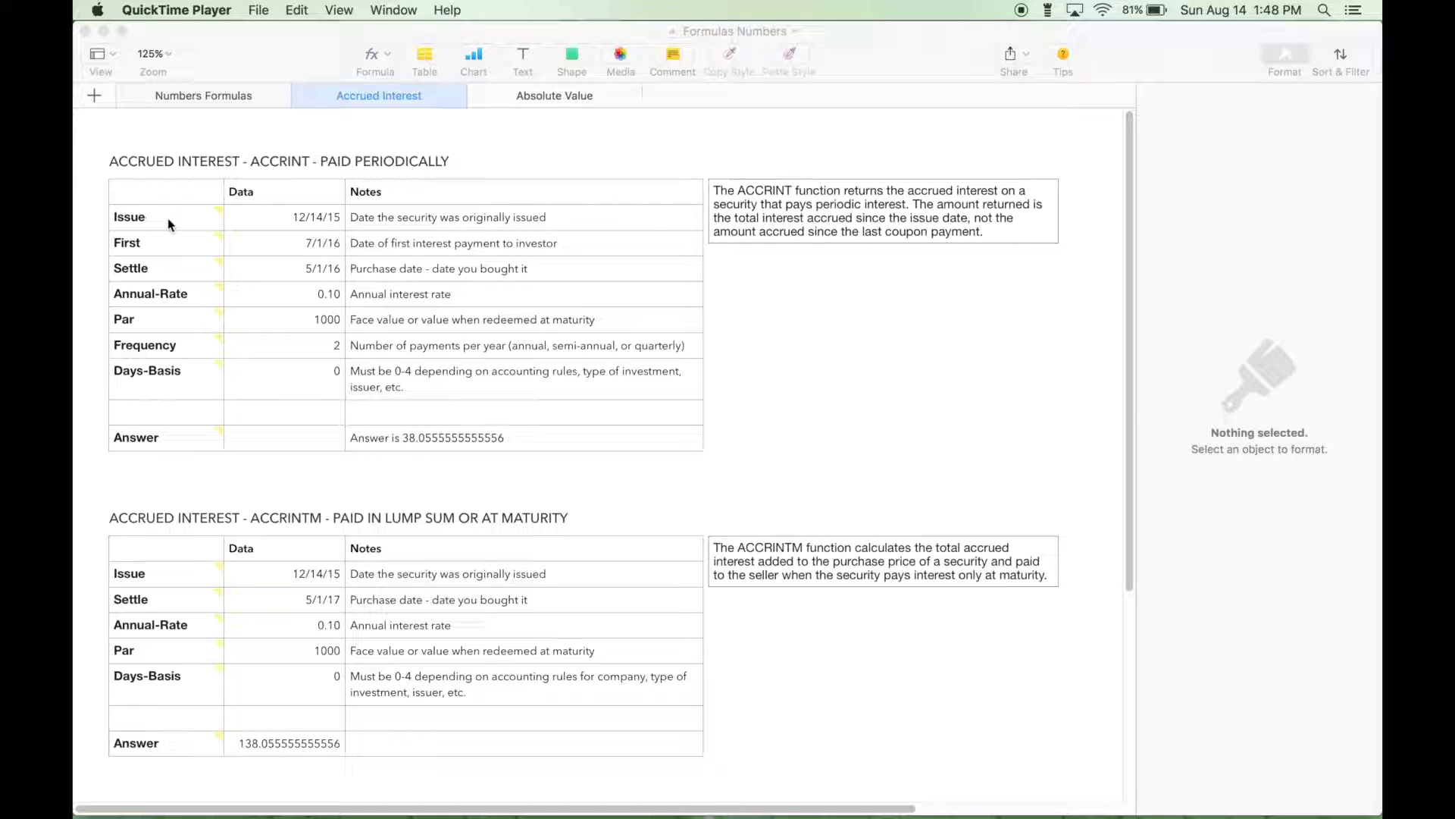
Make the Numbers window active on the Accrued Interest sheet with the ACCRINT table
{"action": "left_click", "coordinate": [197, 193]}
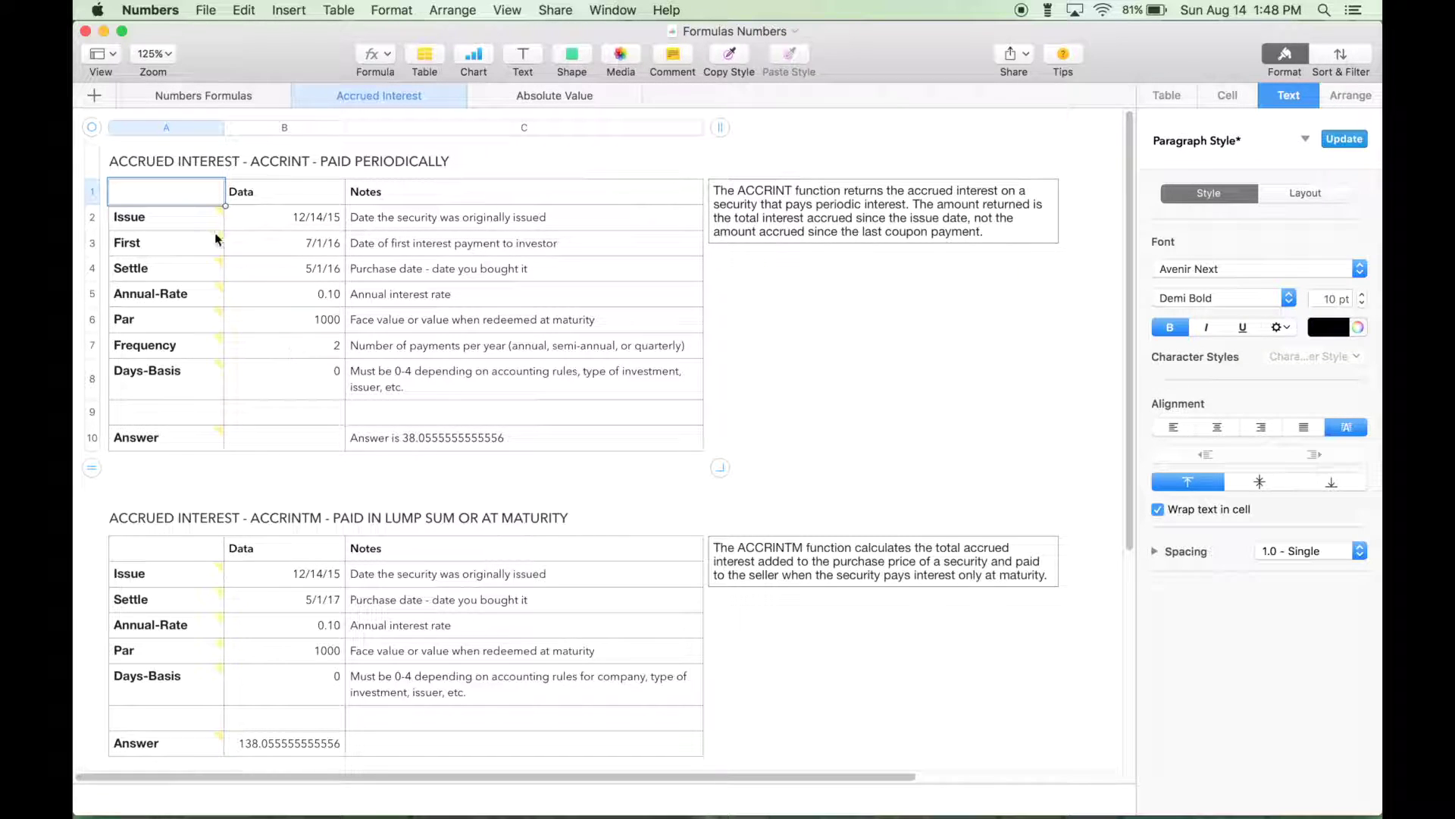
{"action": "left_click", "coordinate": [168, 220]}
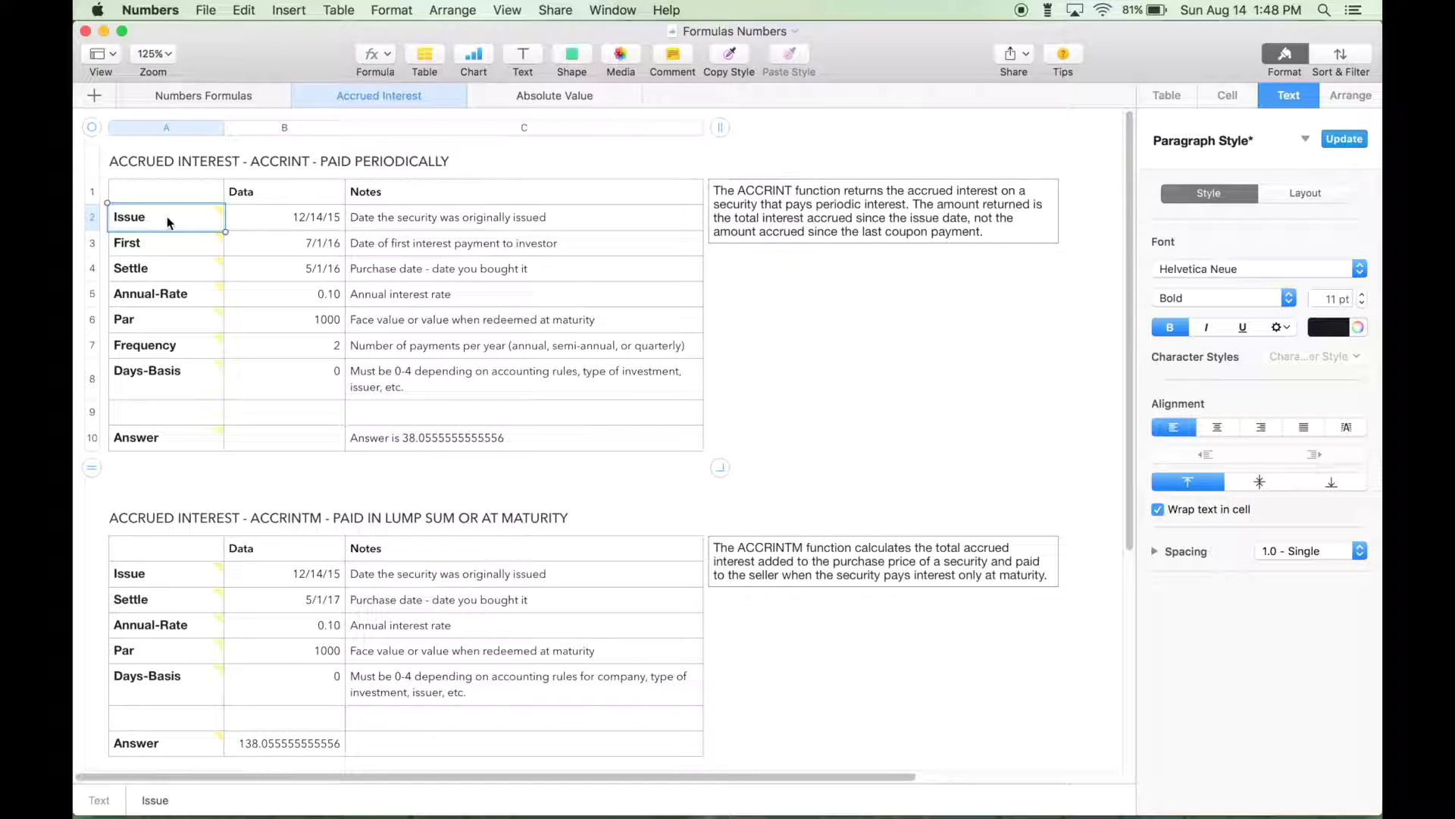
{"action": "left_click", "coordinate": [164, 244]}
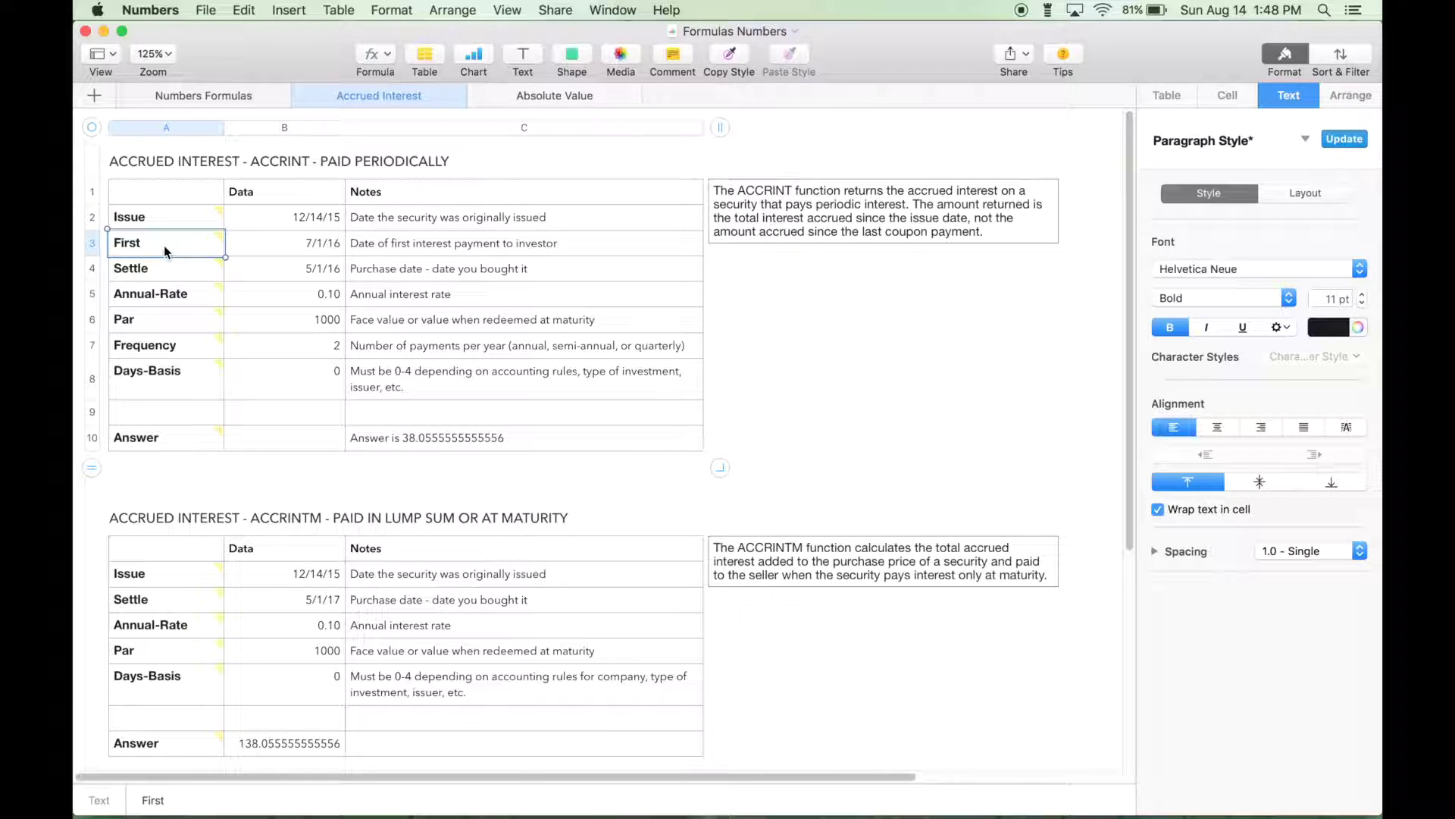
{"action": "left_click", "coordinate": [159, 273]}
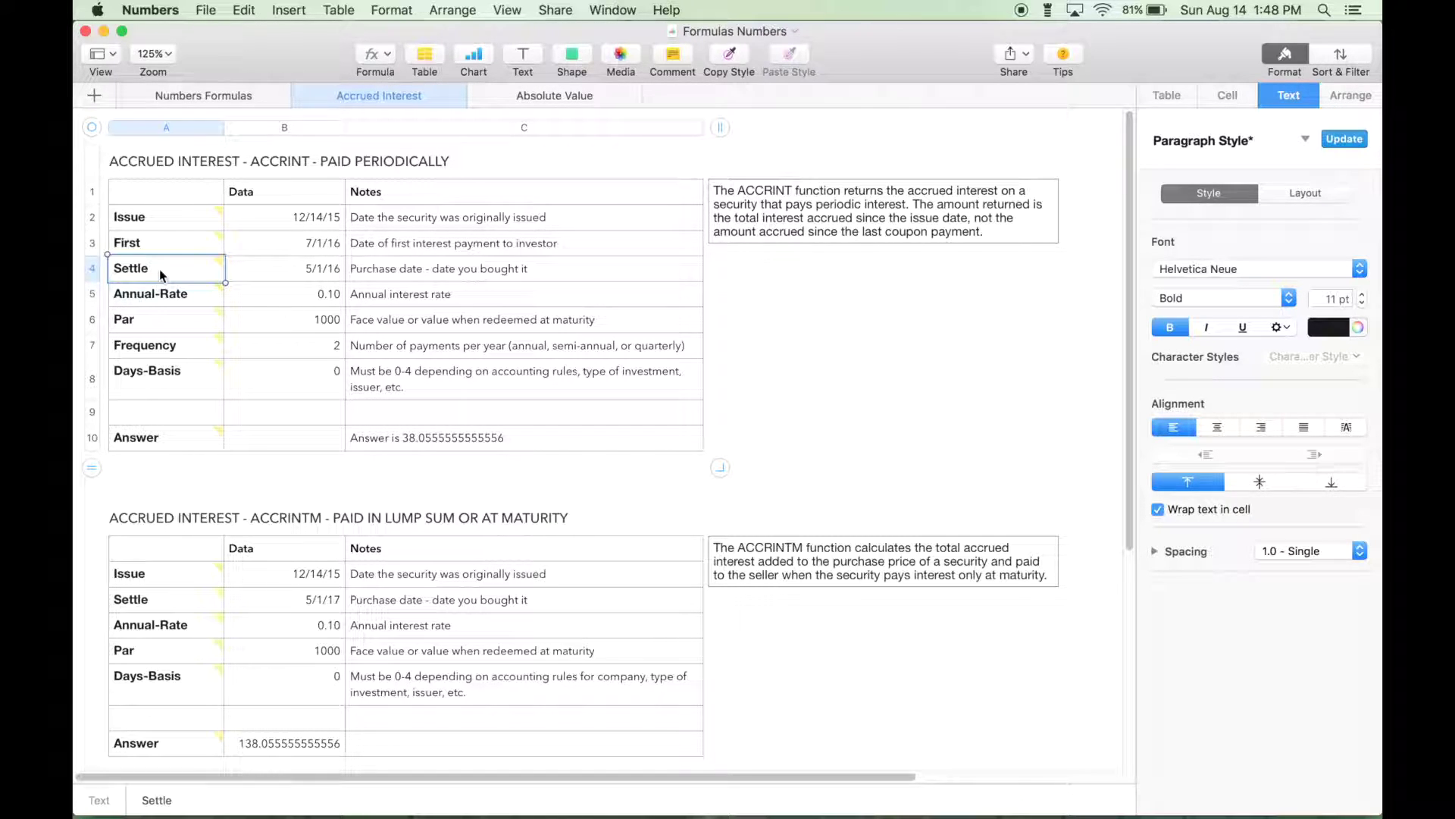
{"action": "left_click", "coordinate": [157, 300]}
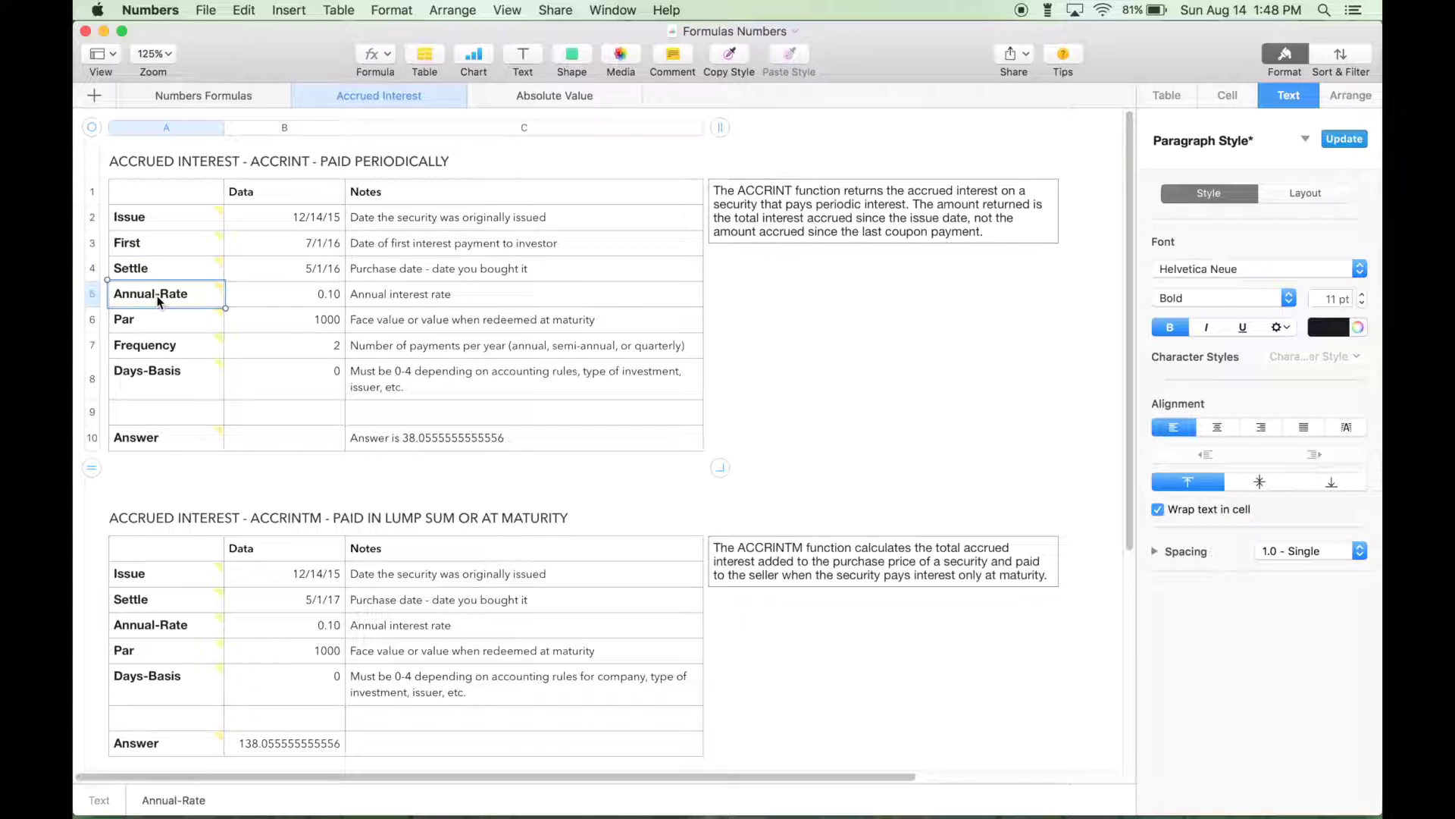
{"action": "left_click", "coordinate": [159, 323]}
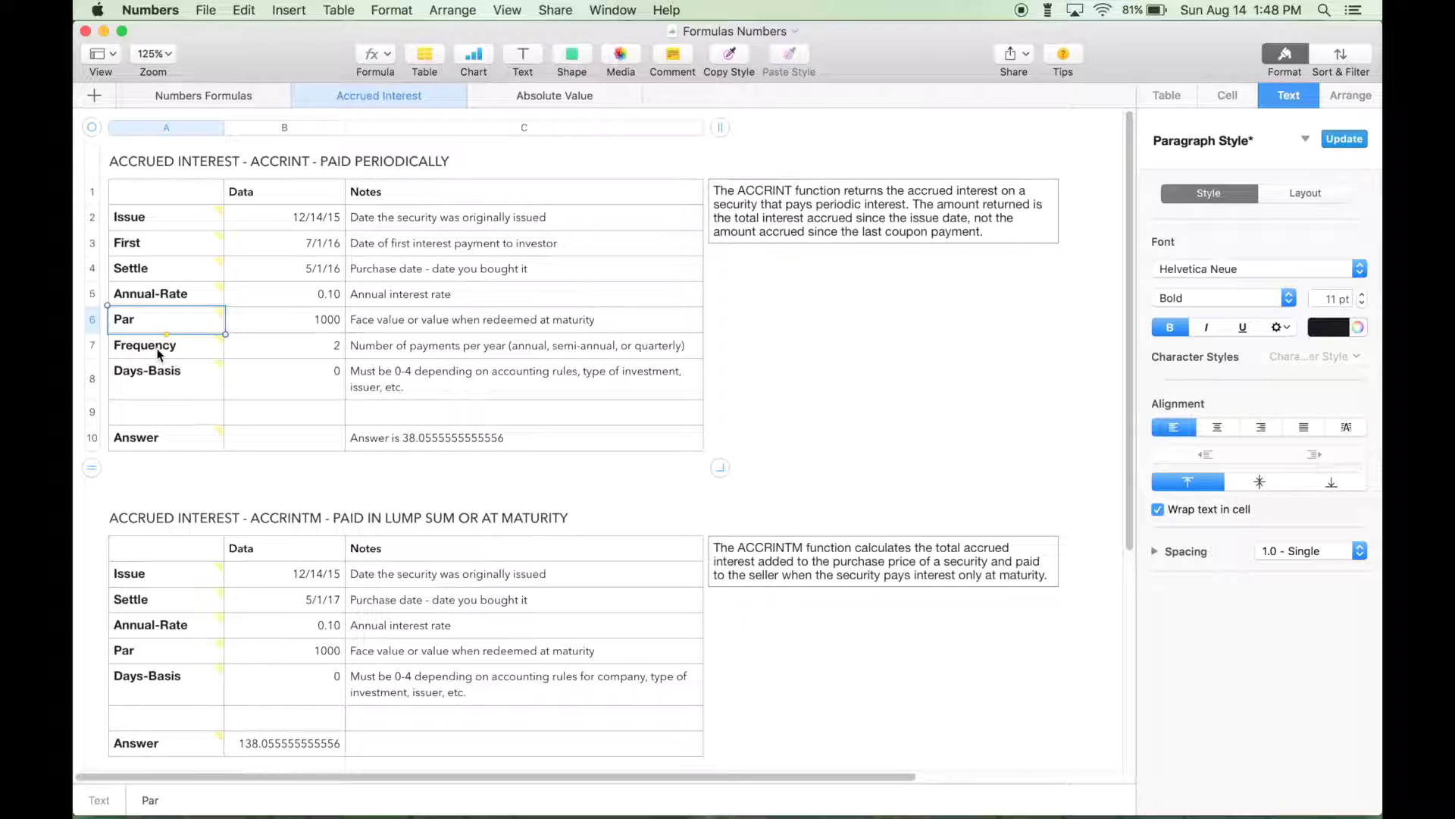
{"action": "left_click", "coordinate": [159, 354]}
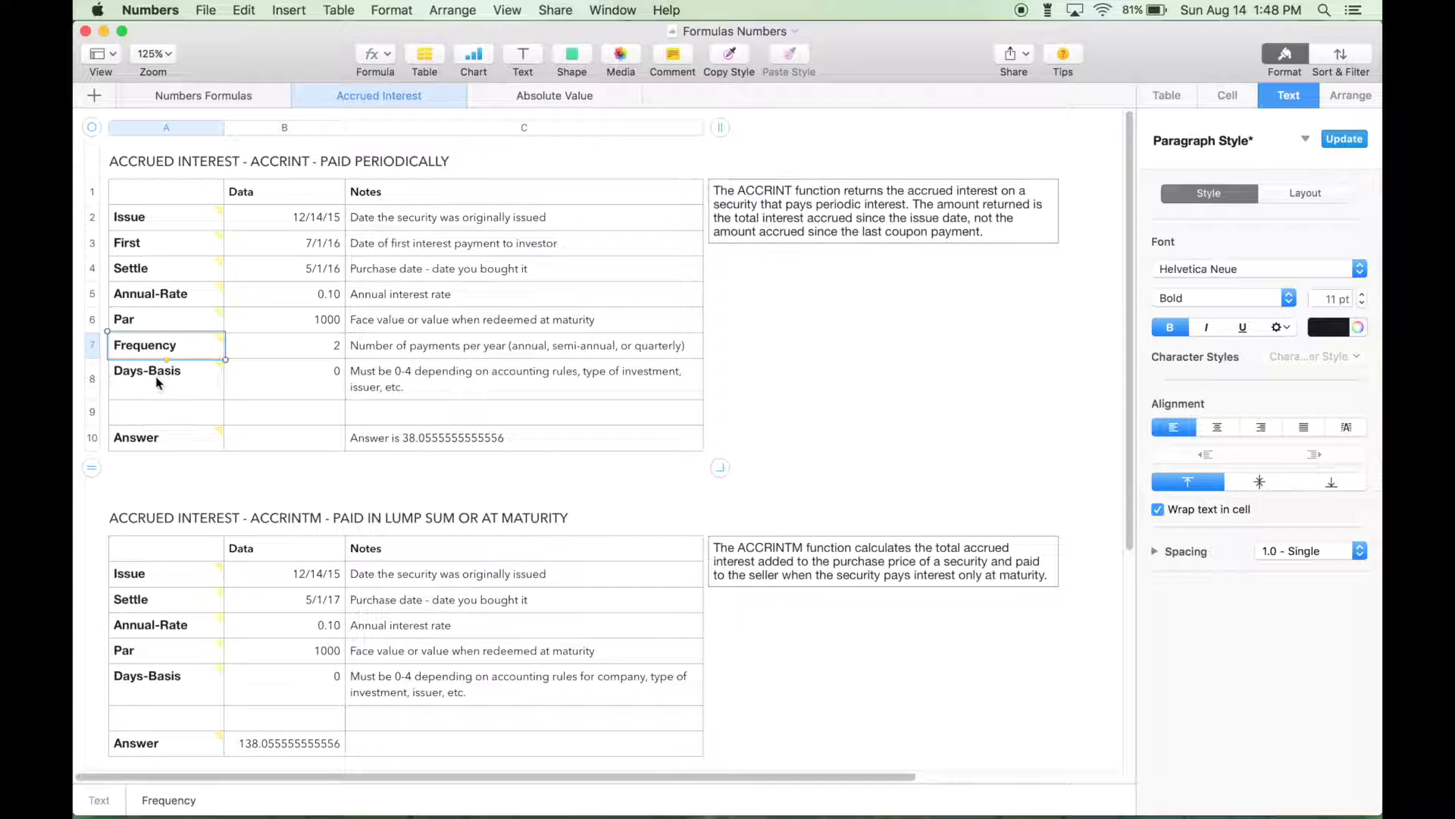
{"action": "left_click", "coordinate": [158, 382]}
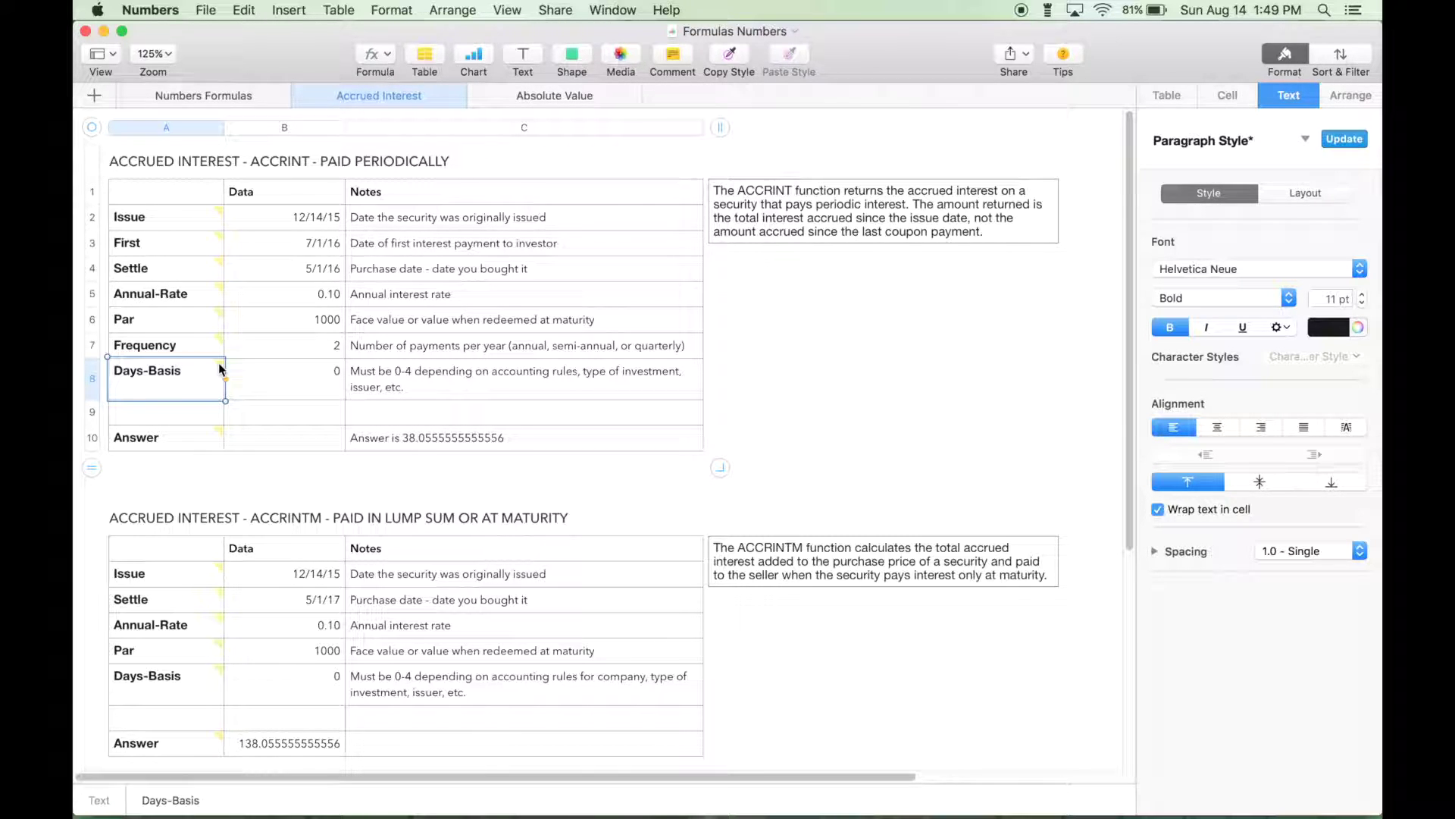
{"action": "mouse_move", "coordinate": [220, 369]}
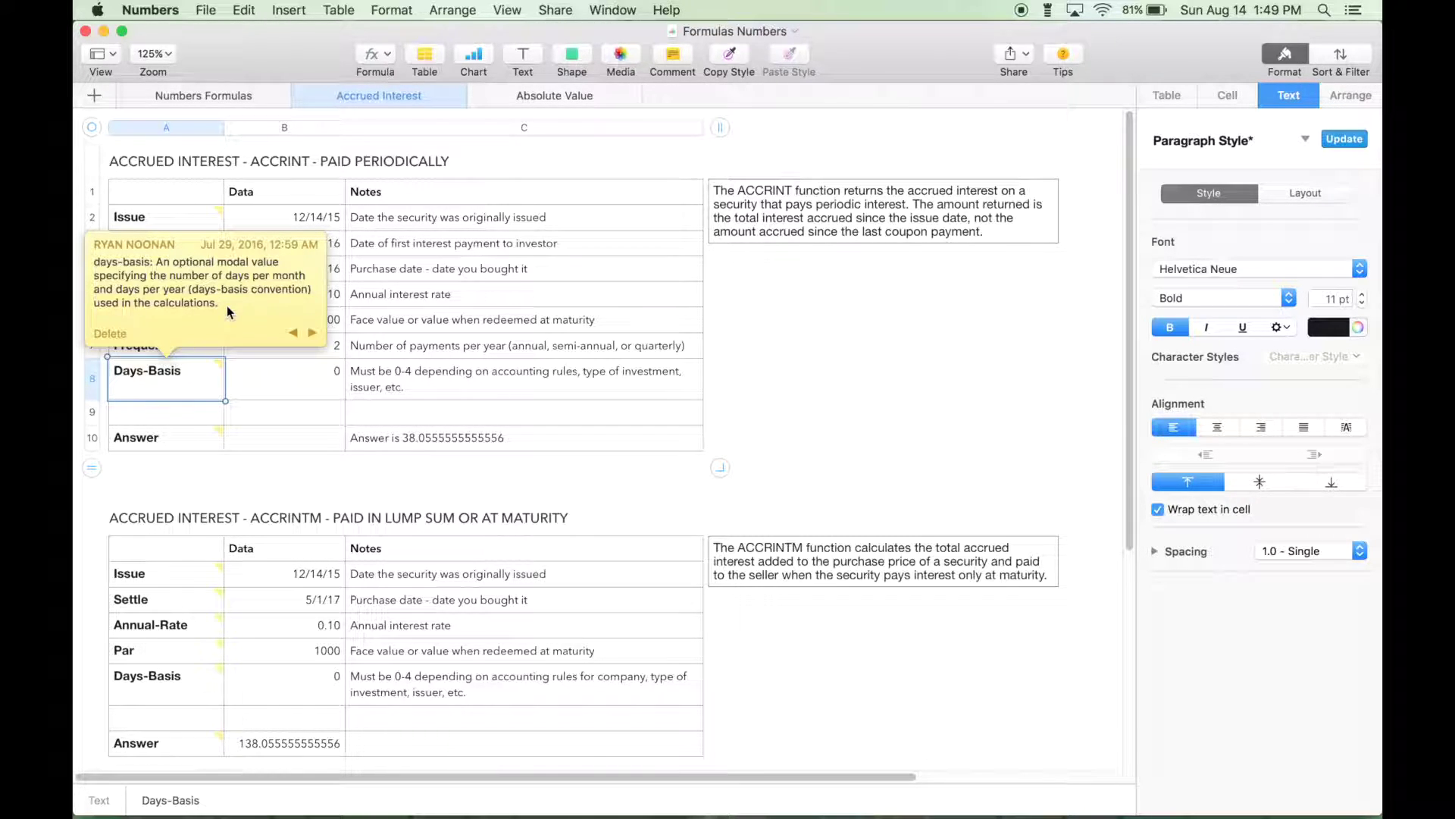
Read the Days-Basis note (30/360, actual/actual, actual/360, actual/365, 30E/360), then dismiss it
{"action": "scroll", "coordinate": [223, 288], "scroll_direction": "down", "scroll_amount": 1}
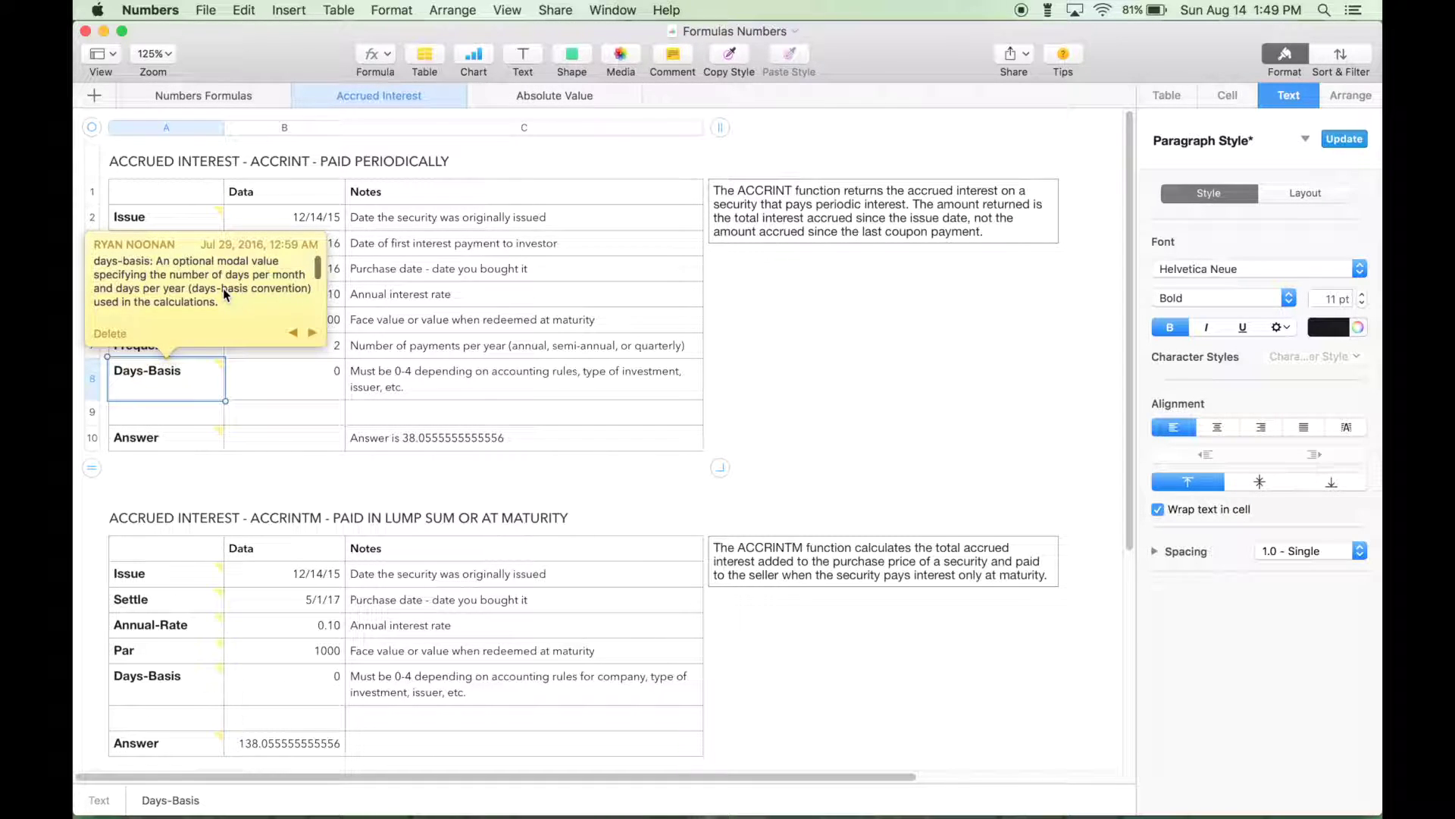
{"action": "scroll", "coordinate": [223, 294], "scroll_direction": "down", "scroll_amount": 3}
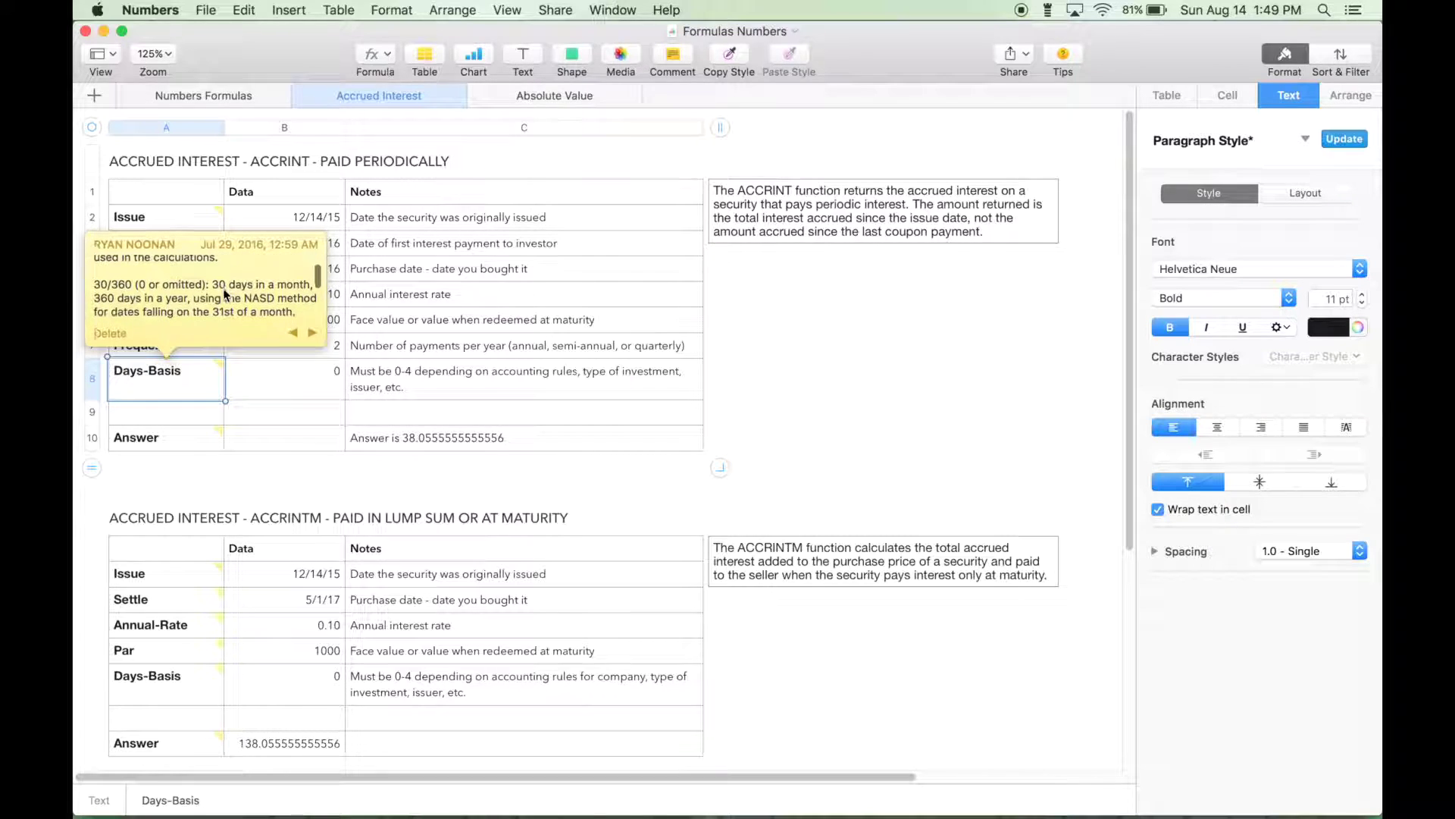
{"action": "scroll", "coordinate": [222, 288], "scroll_direction": "down", "scroll_amount": 1}
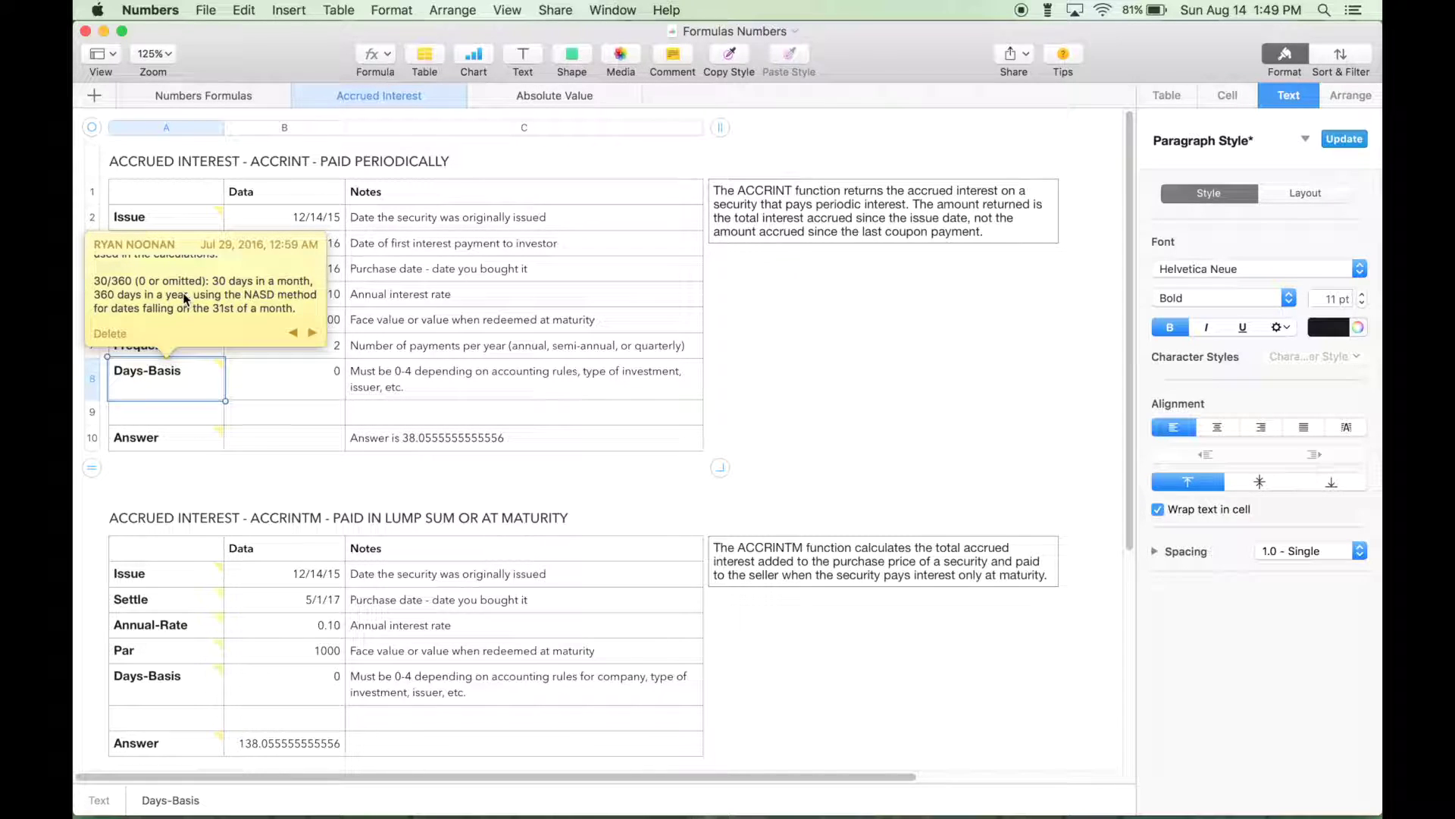
{"action": "scroll", "coordinate": [203, 285], "scroll_direction": "down", "scroll_amount": 1}
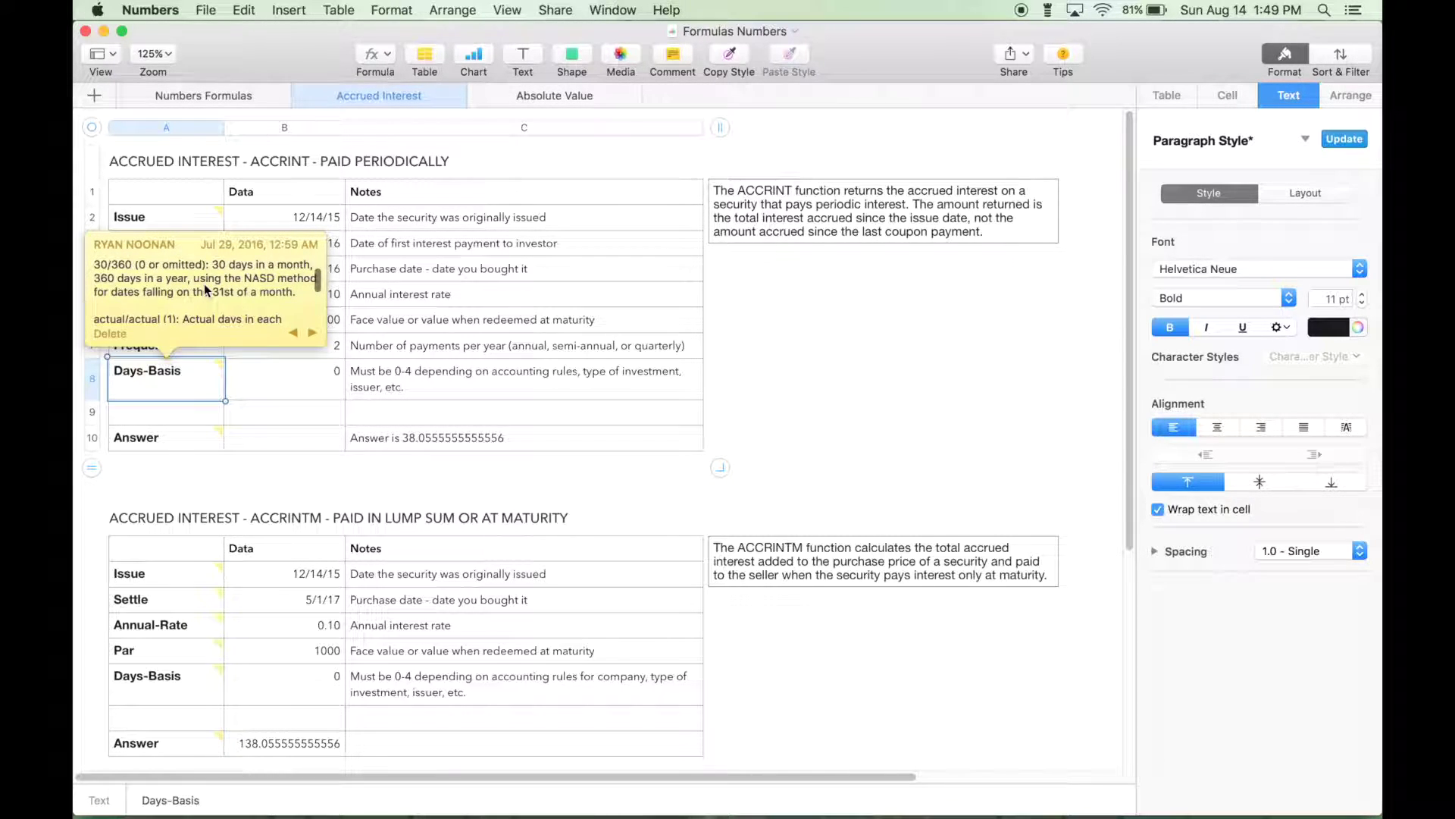
{"action": "scroll", "coordinate": [203, 283], "scroll_direction": "up", "scroll_amount": 1}
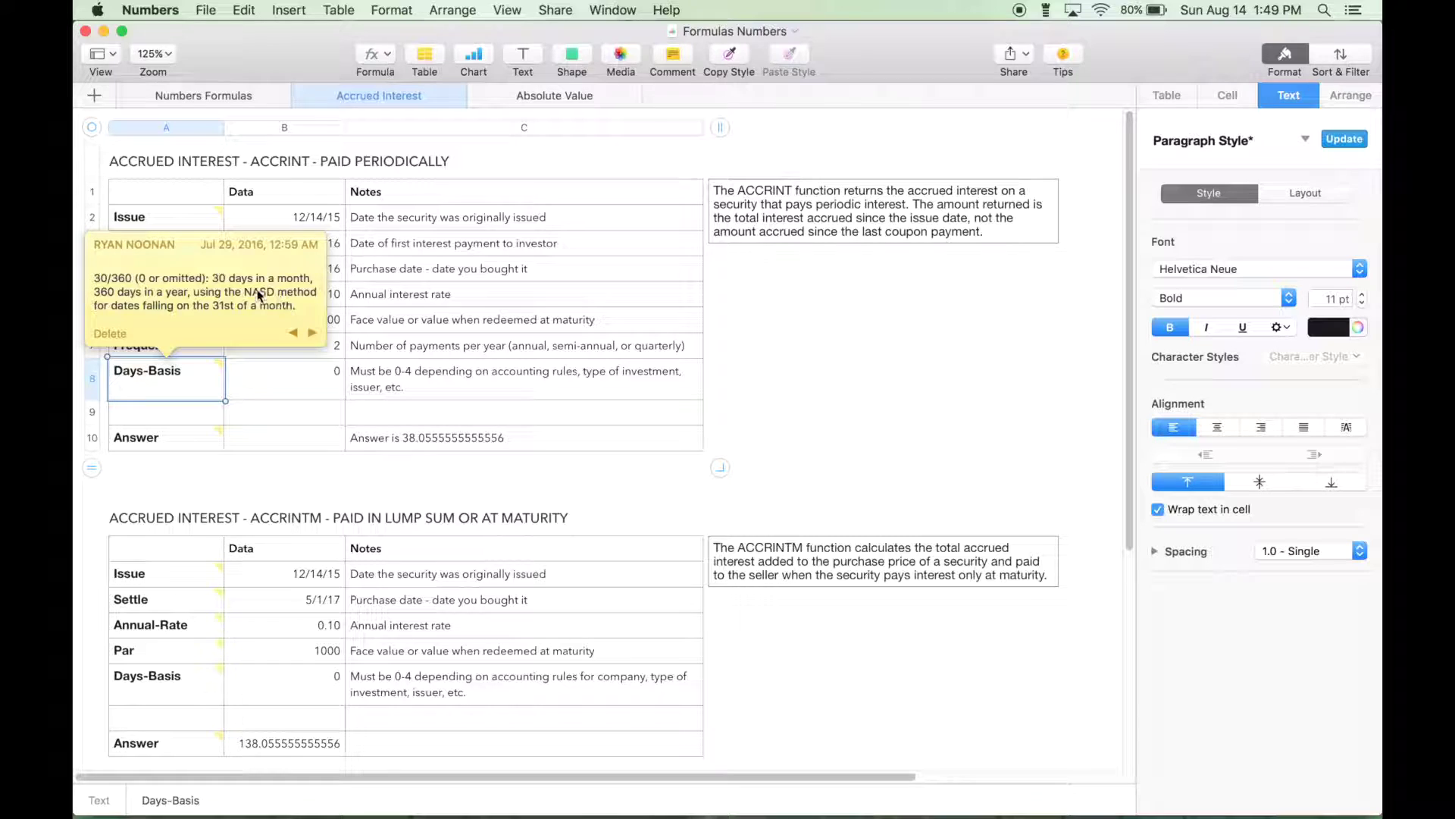
{"action": "scroll", "coordinate": [222, 291], "scroll_direction": "down", "scroll_amount": 3}
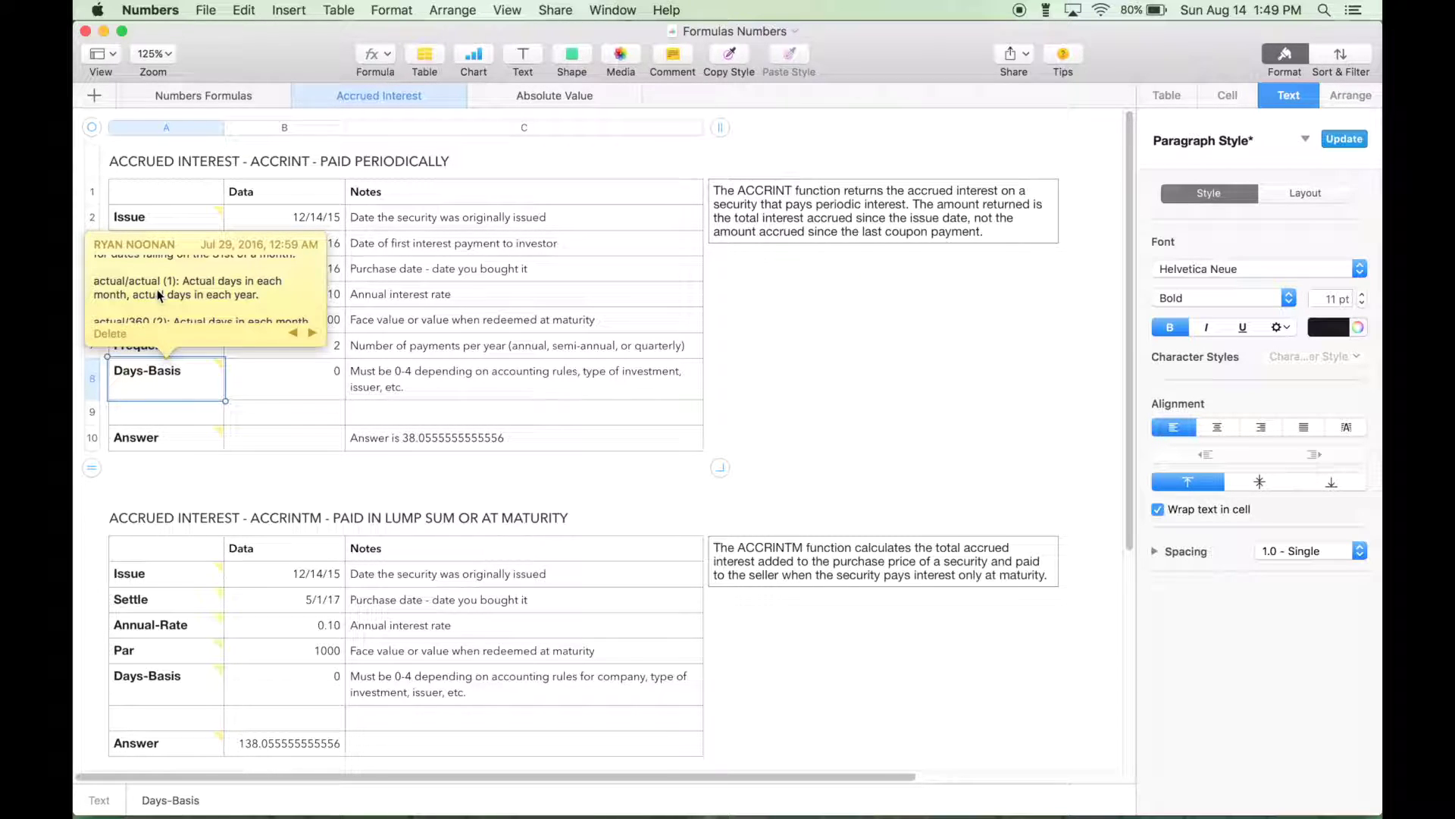
{"action": "scroll", "coordinate": [160, 295], "scroll_direction": "down", "scroll_amount": 3}
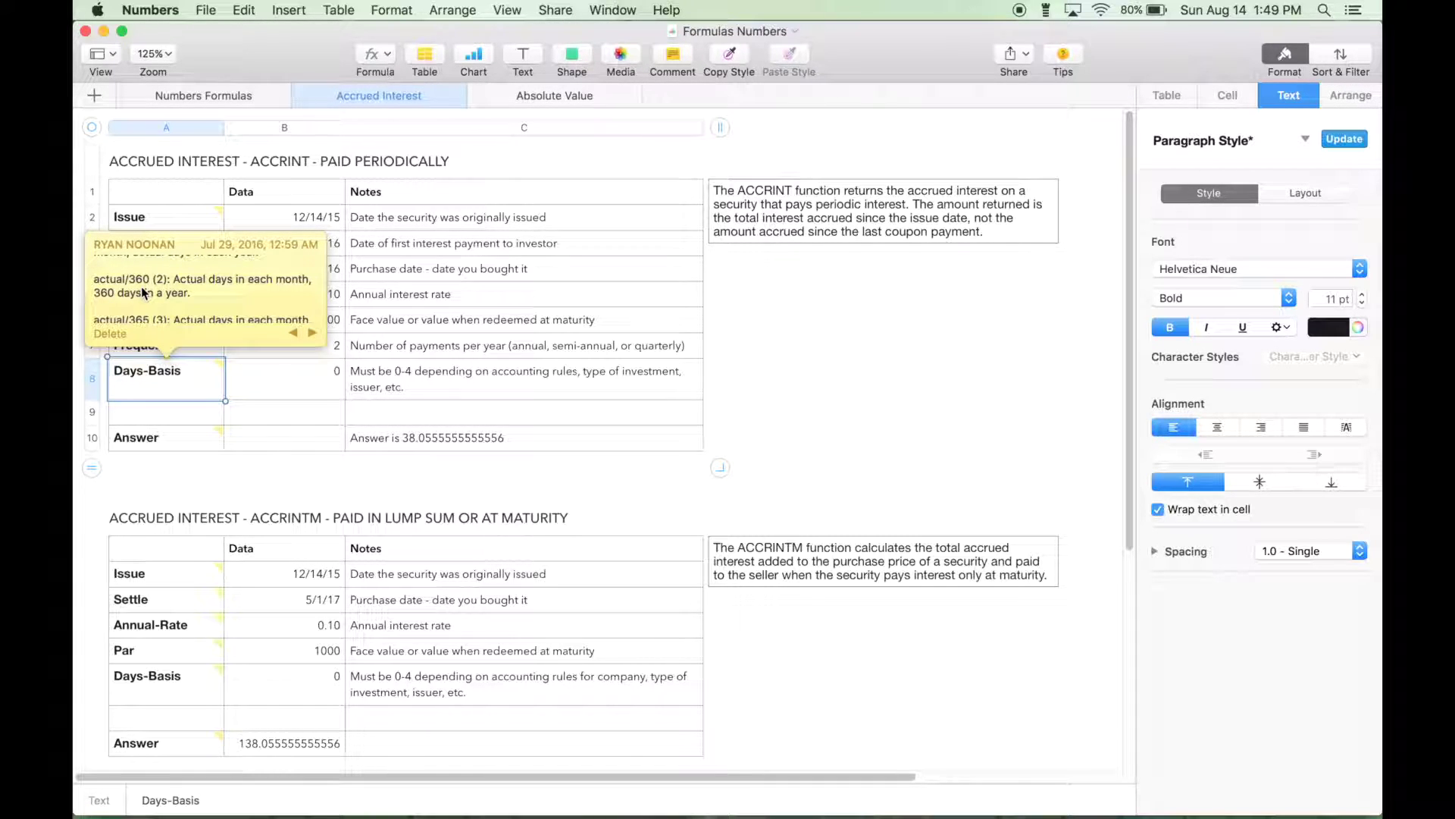
{"action": "scroll", "coordinate": [142, 293], "scroll_direction": "down", "scroll_amount": 4}
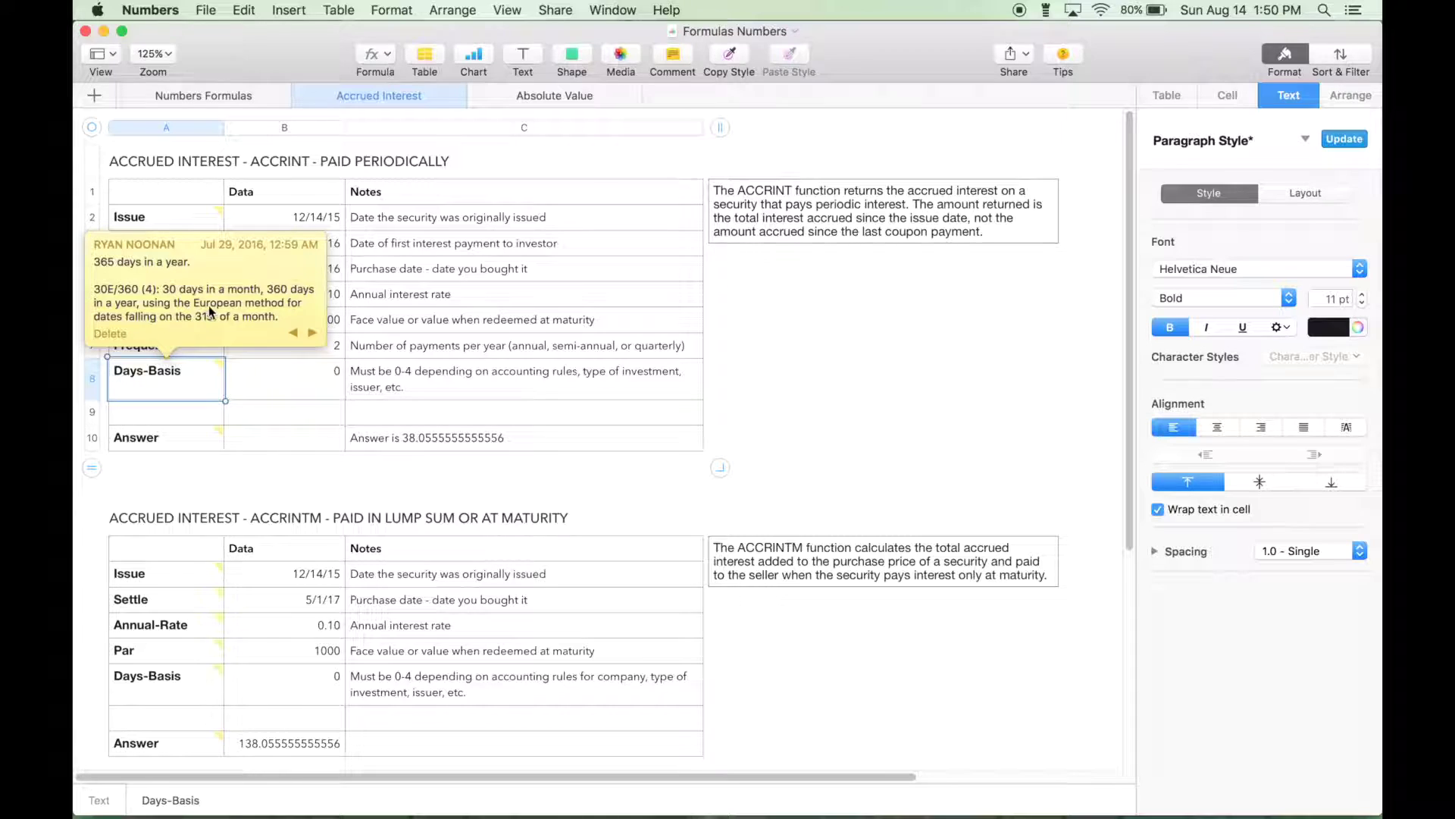
{"action": "scroll", "coordinate": [218, 315], "scroll_direction": "up", "scroll_amount": 3}
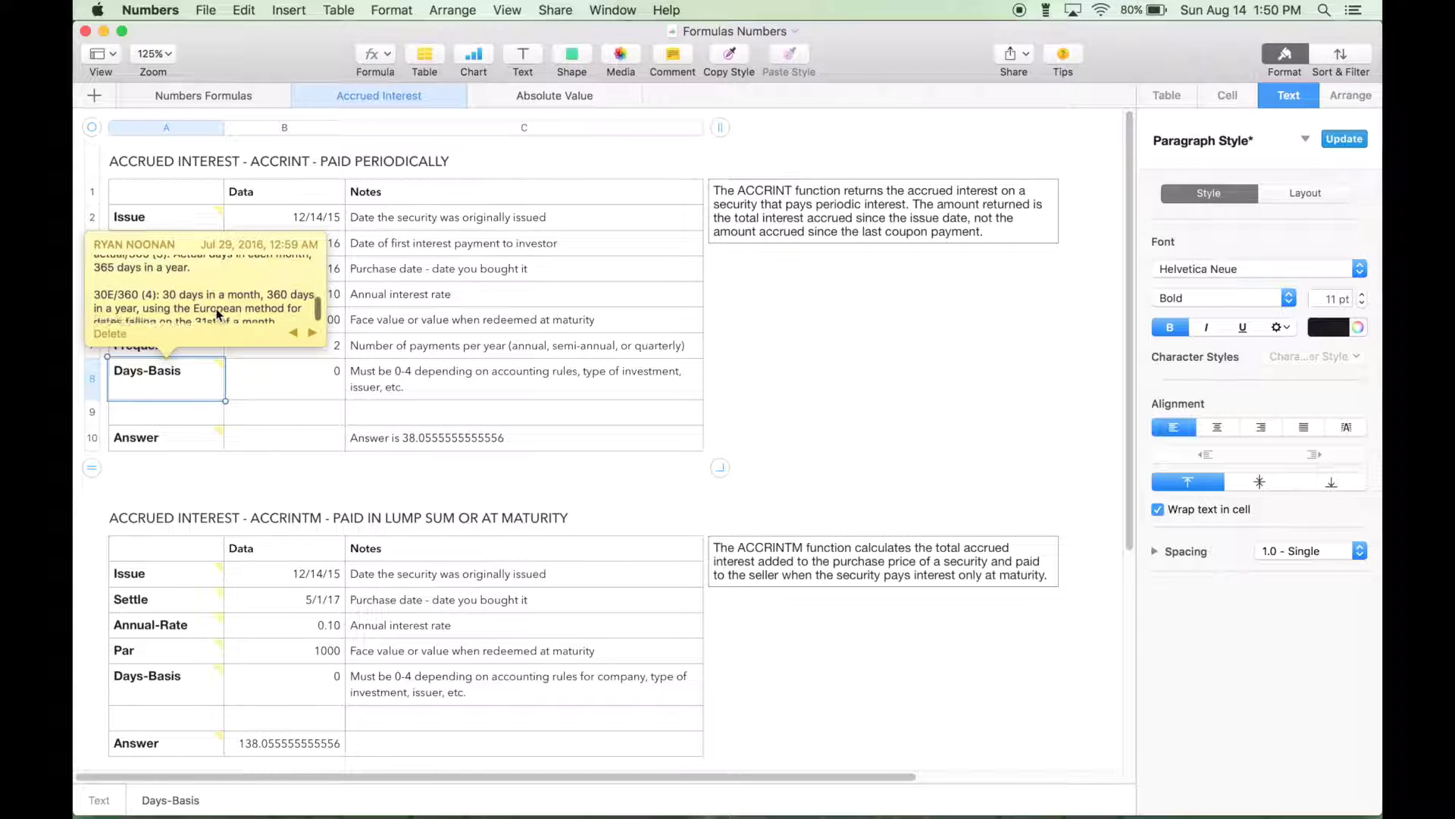
{"action": "scroll", "coordinate": [218, 316], "scroll_direction": "up", "scroll_amount": 5}
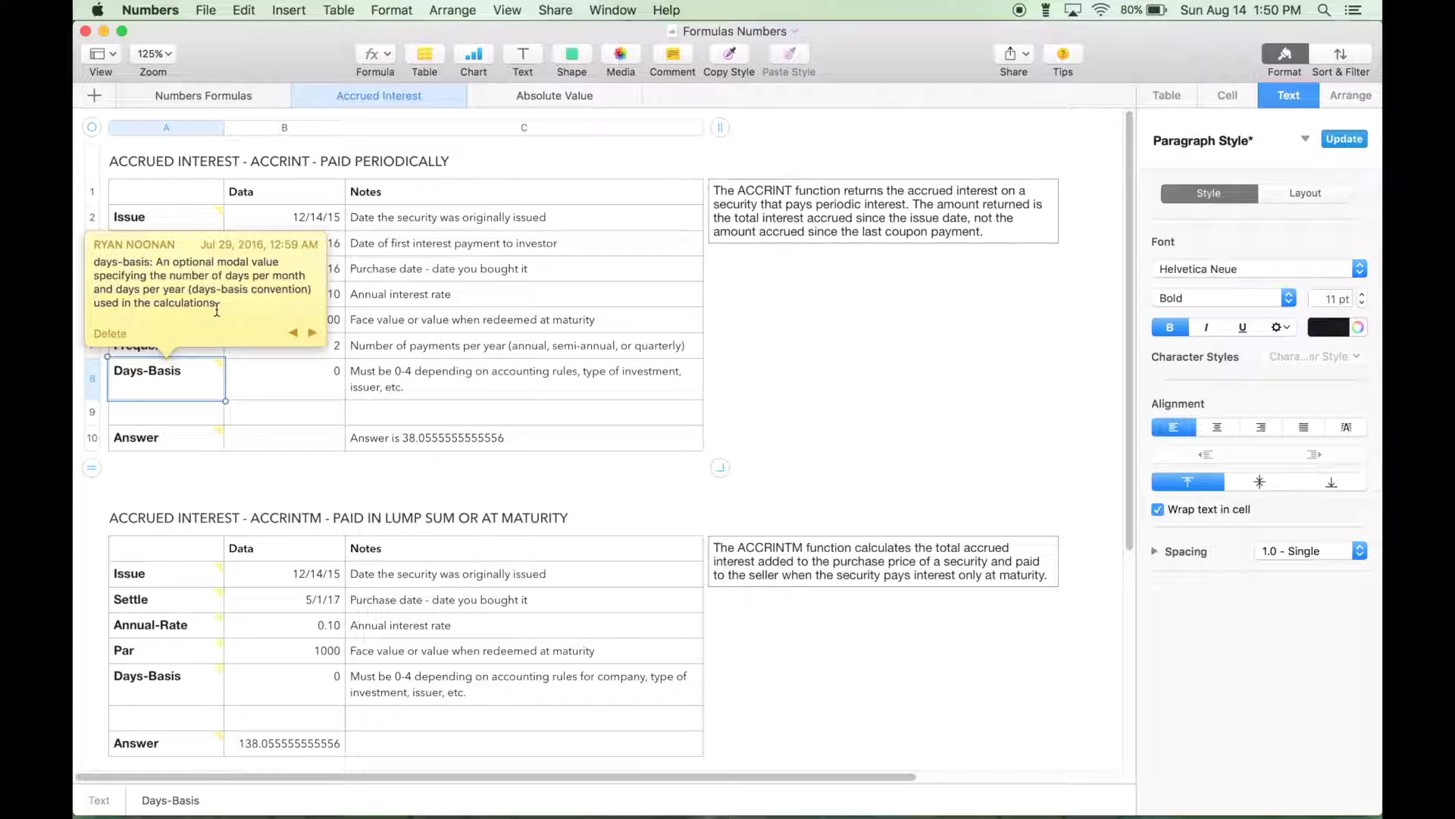
{"action": "scroll", "coordinate": [217, 309], "scroll_direction": "down", "scroll_amount": 3}
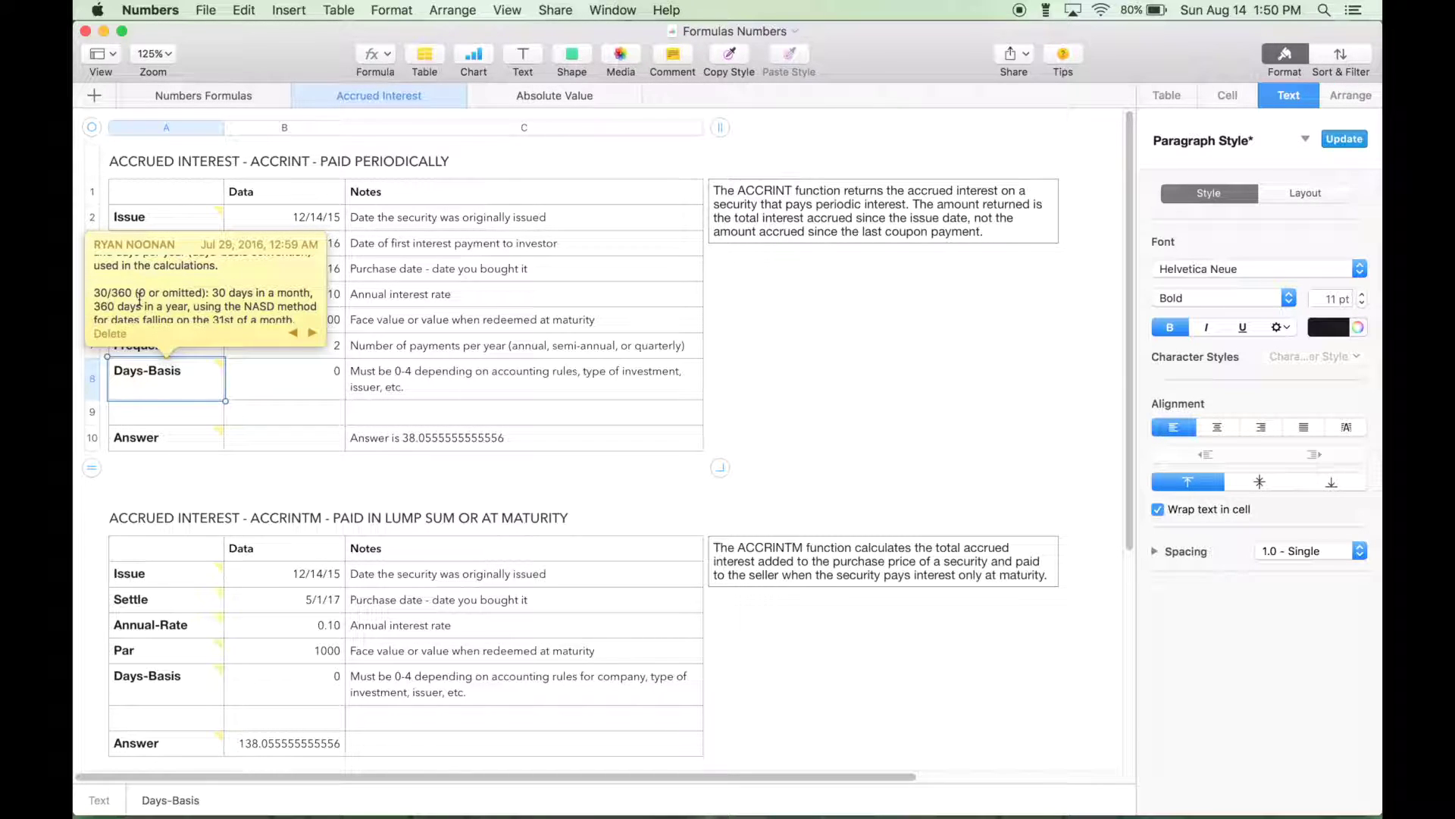
{"action": "scroll", "coordinate": [138, 300], "scroll_direction": "up", "scroll_amount": 3}
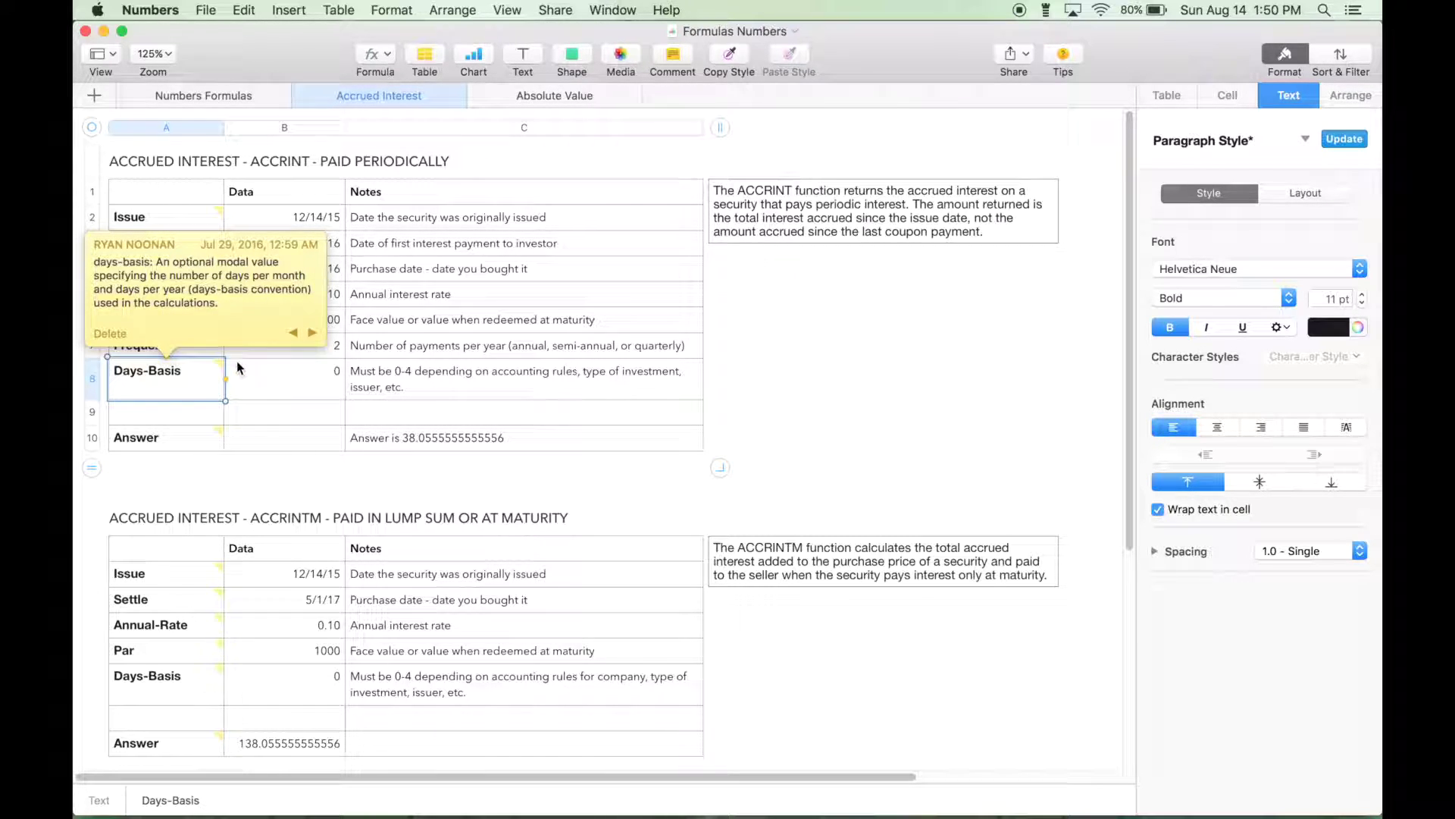
{"action": "left_click", "coordinate": [253, 379]}
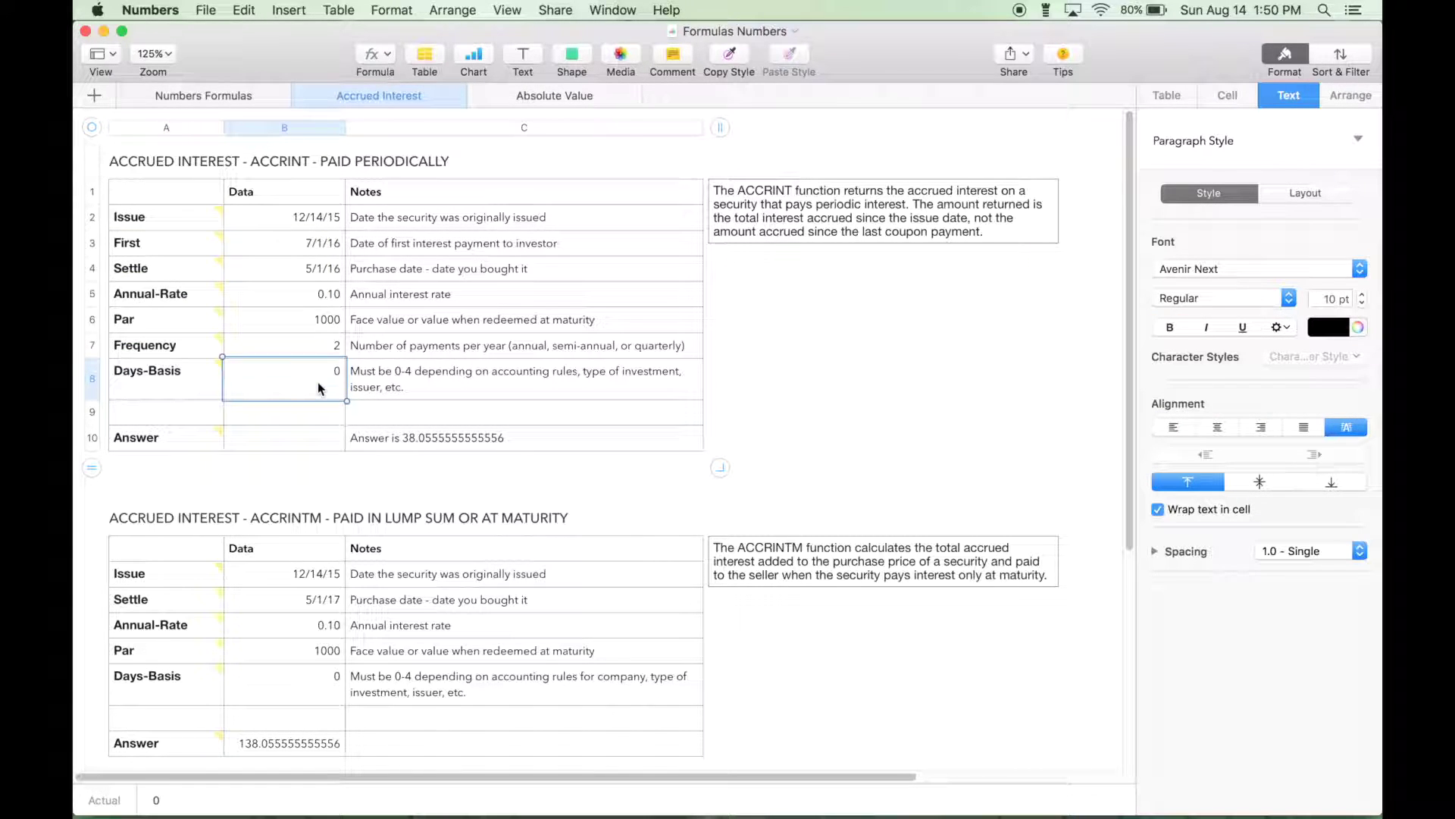
Insert the ACCRINT function into the upper table's empty Answer cell
{"action": "left_click", "coordinate": [317, 441]}
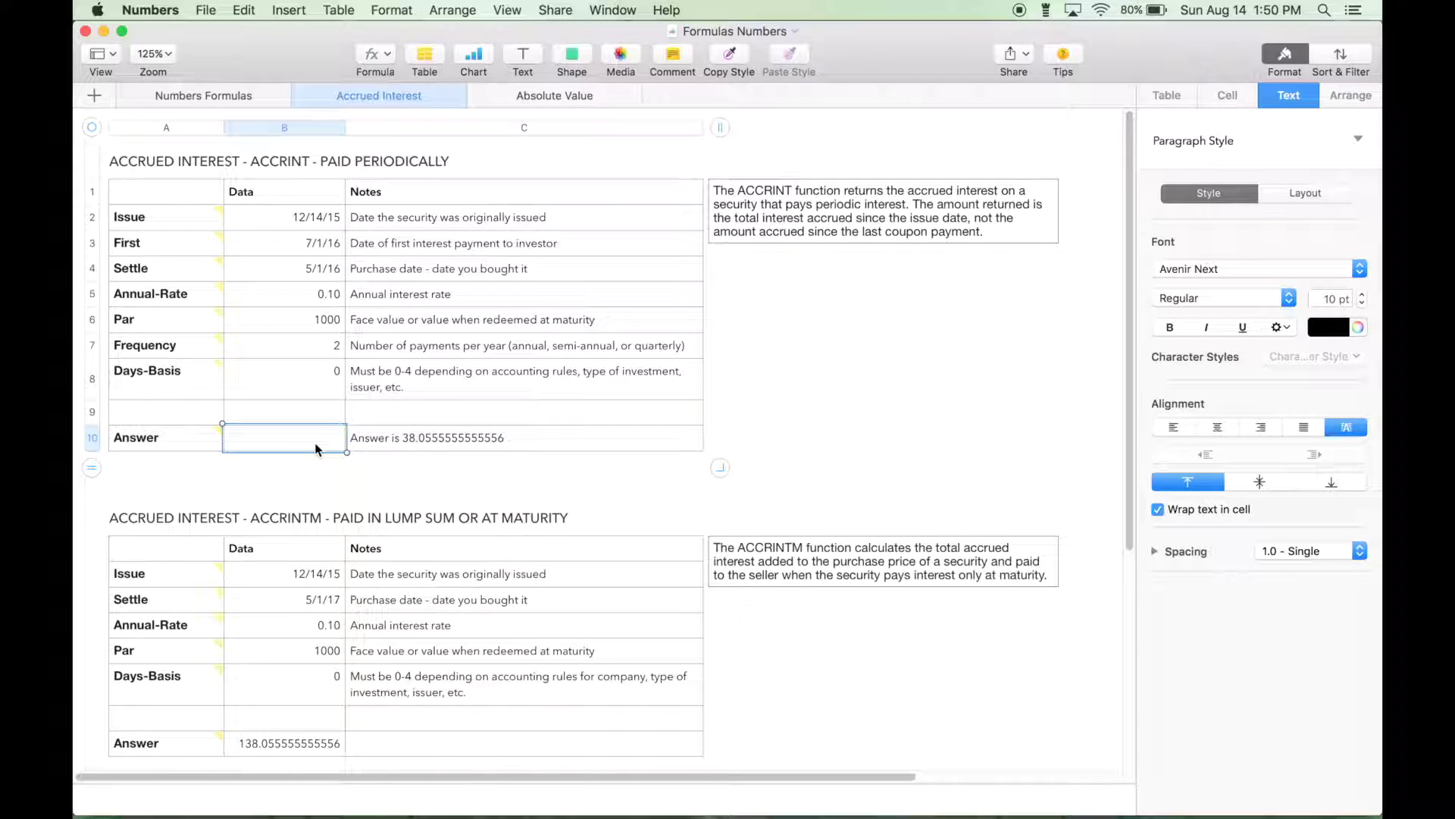
{"action": "type", "text": "="}
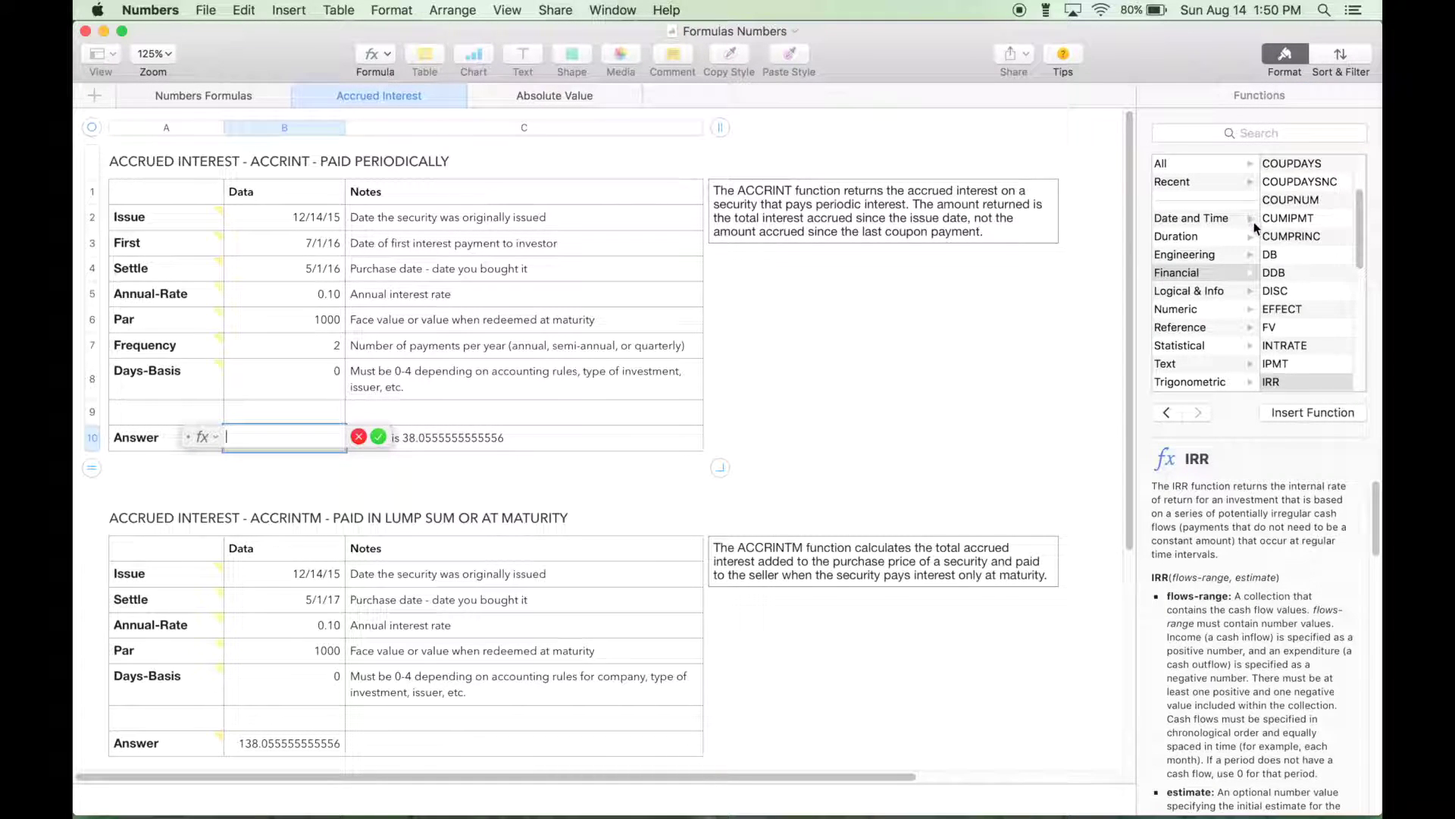
{"action": "left_click", "coordinate": [1190, 167]}
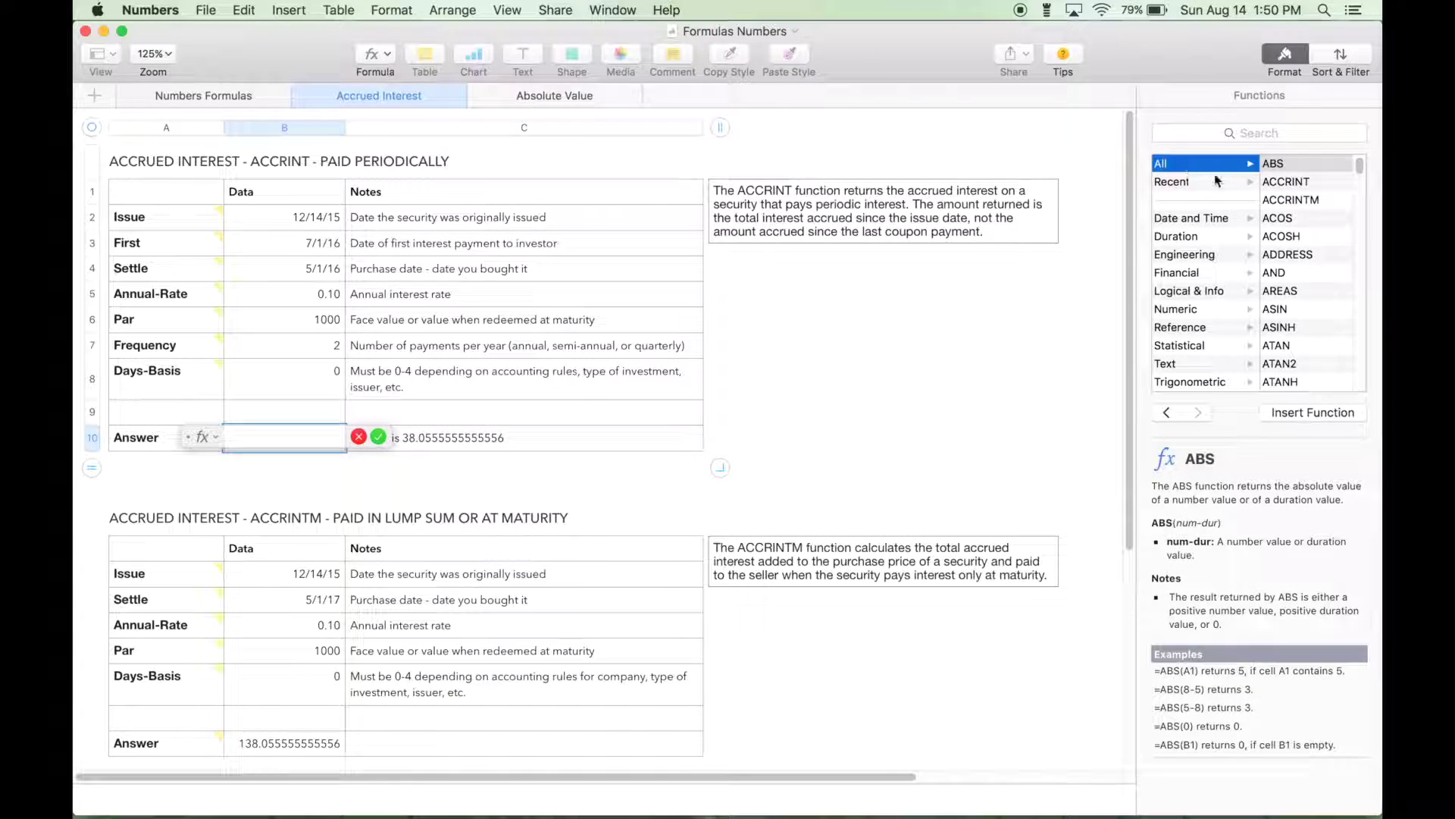
{"action": "left_click", "coordinate": [1281, 182]}
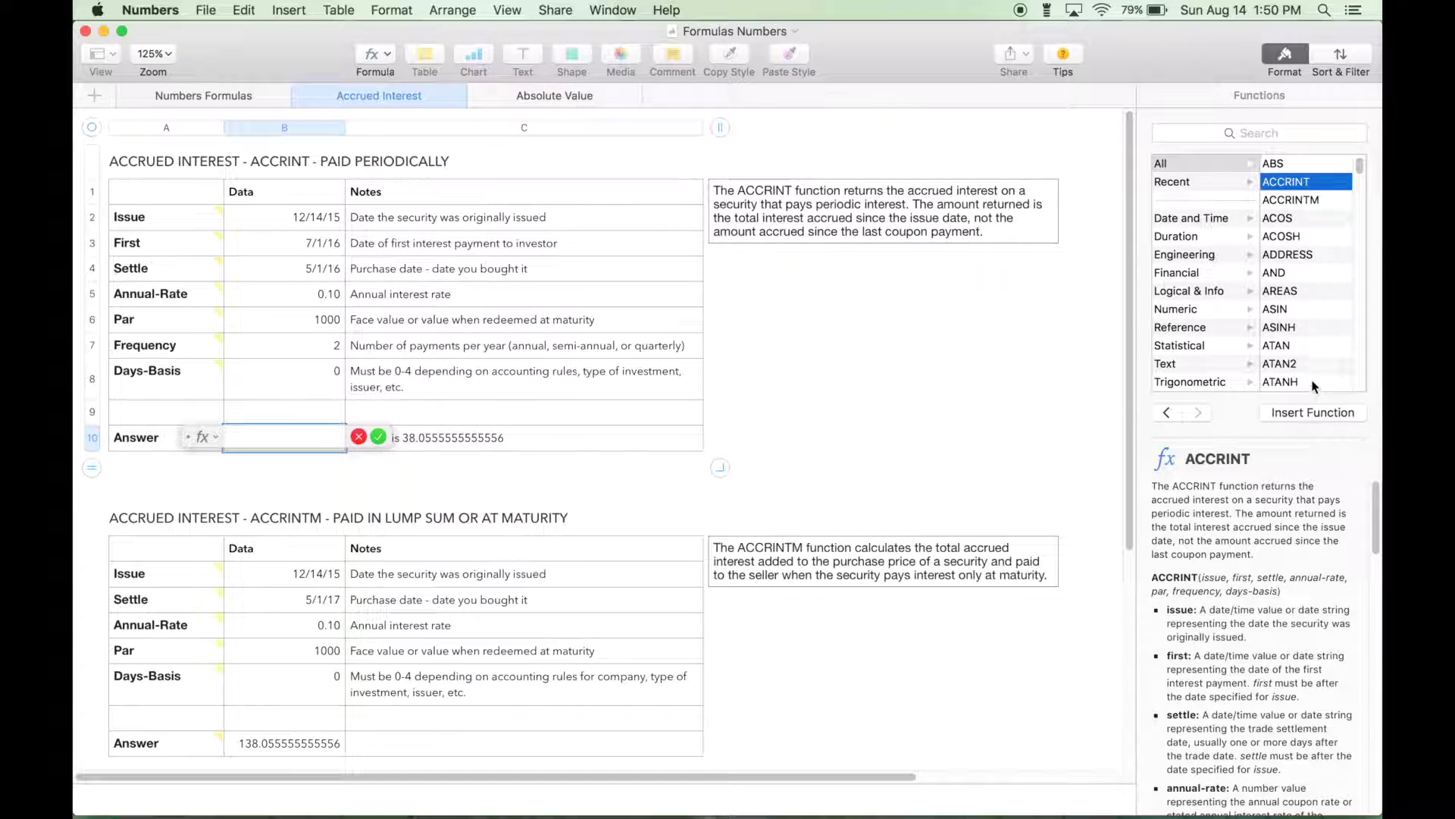
{"action": "left_click", "coordinate": [1294, 414]}
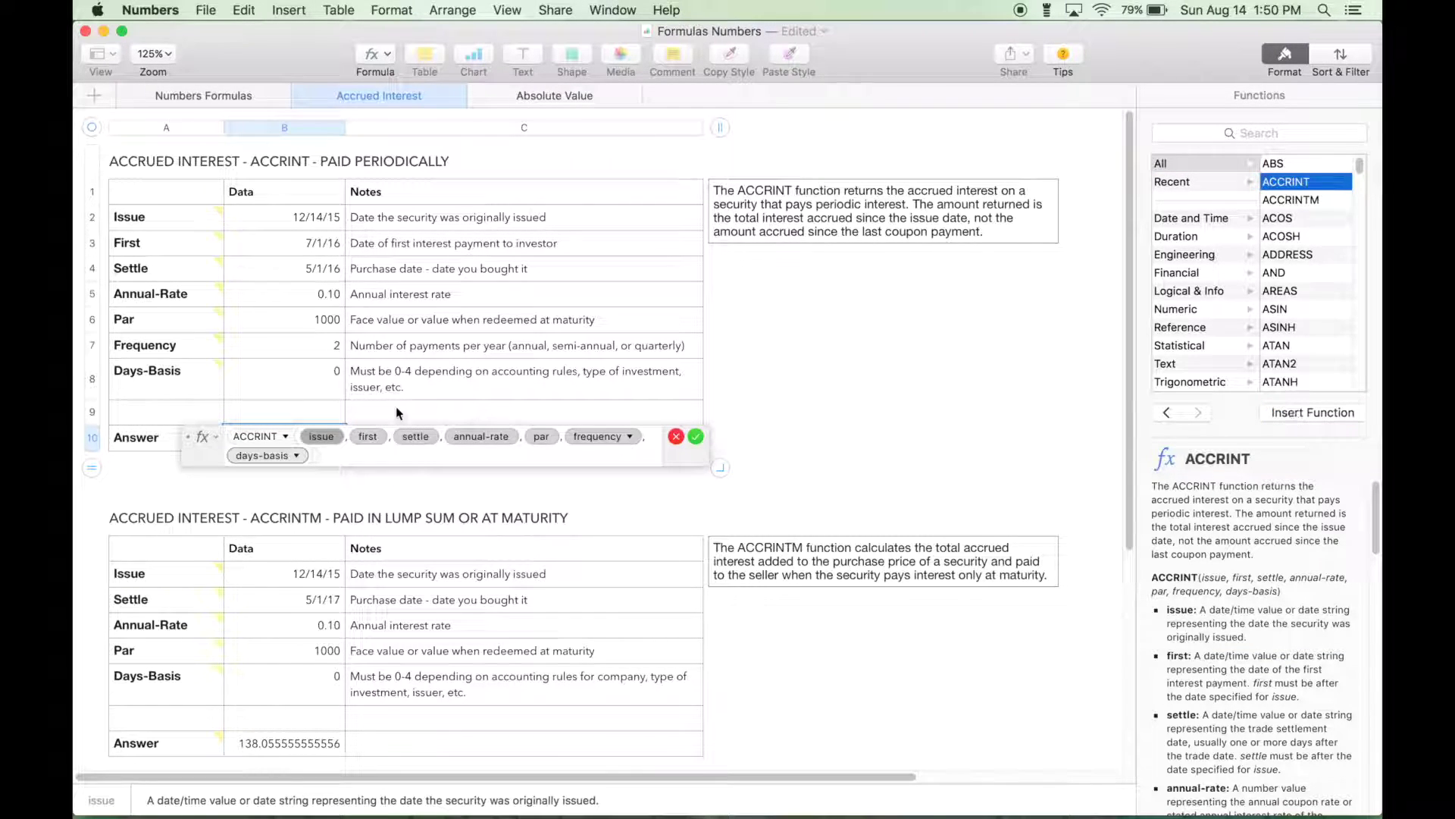
Fill ACCRINT with Issue 12/14/15, First 7/1/16, Settle 5/1/16, rate 0.10, par 1000, frequency 2, basis 0
{"action": "left_click", "coordinate": [320, 436]}
{"action": "left_click", "coordinate": [297, 219]}
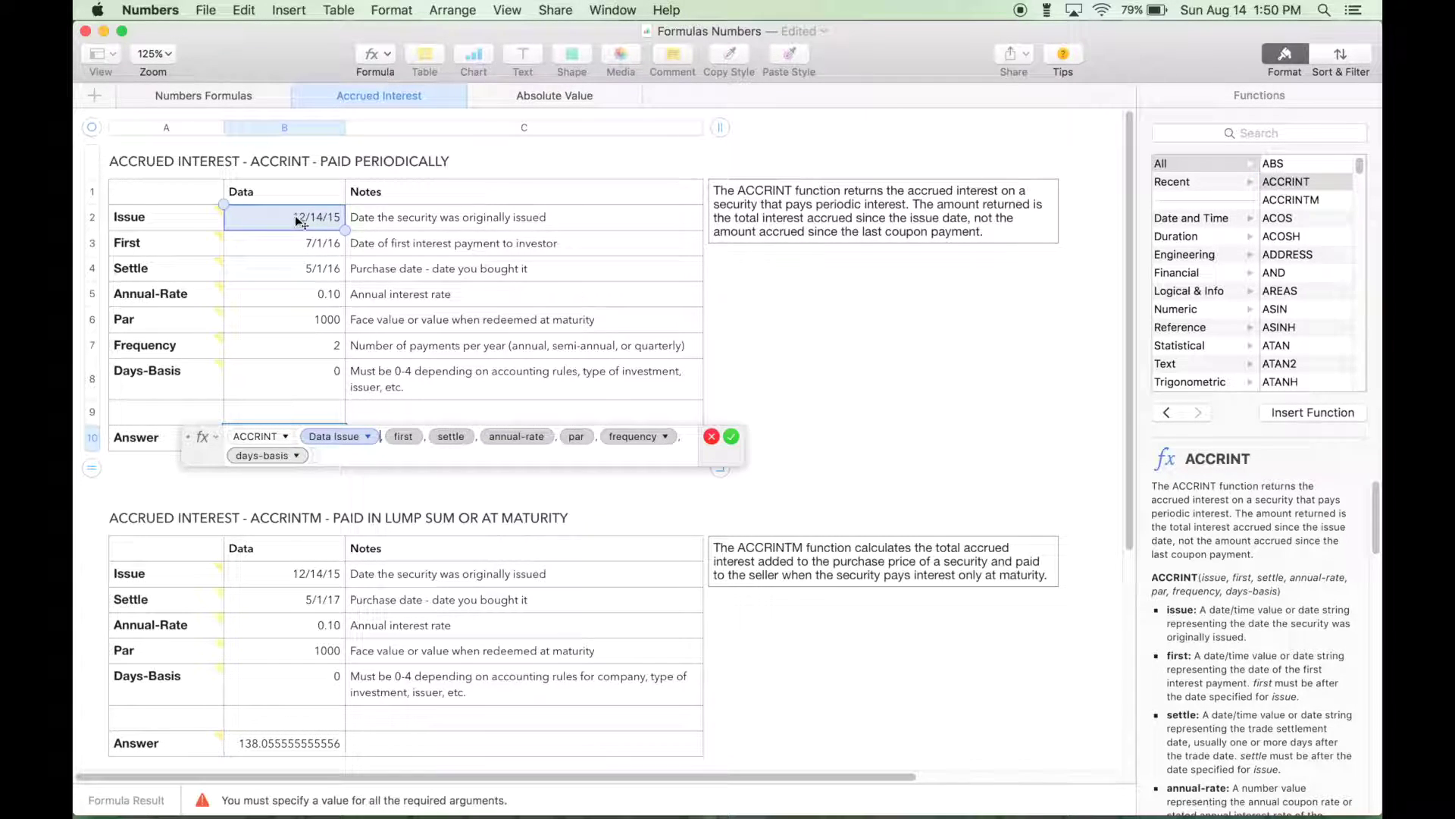
{"action": "left_click", "coordinate": [403, 437]}
{"action": "left_click", "coordinate": [287, 251]}
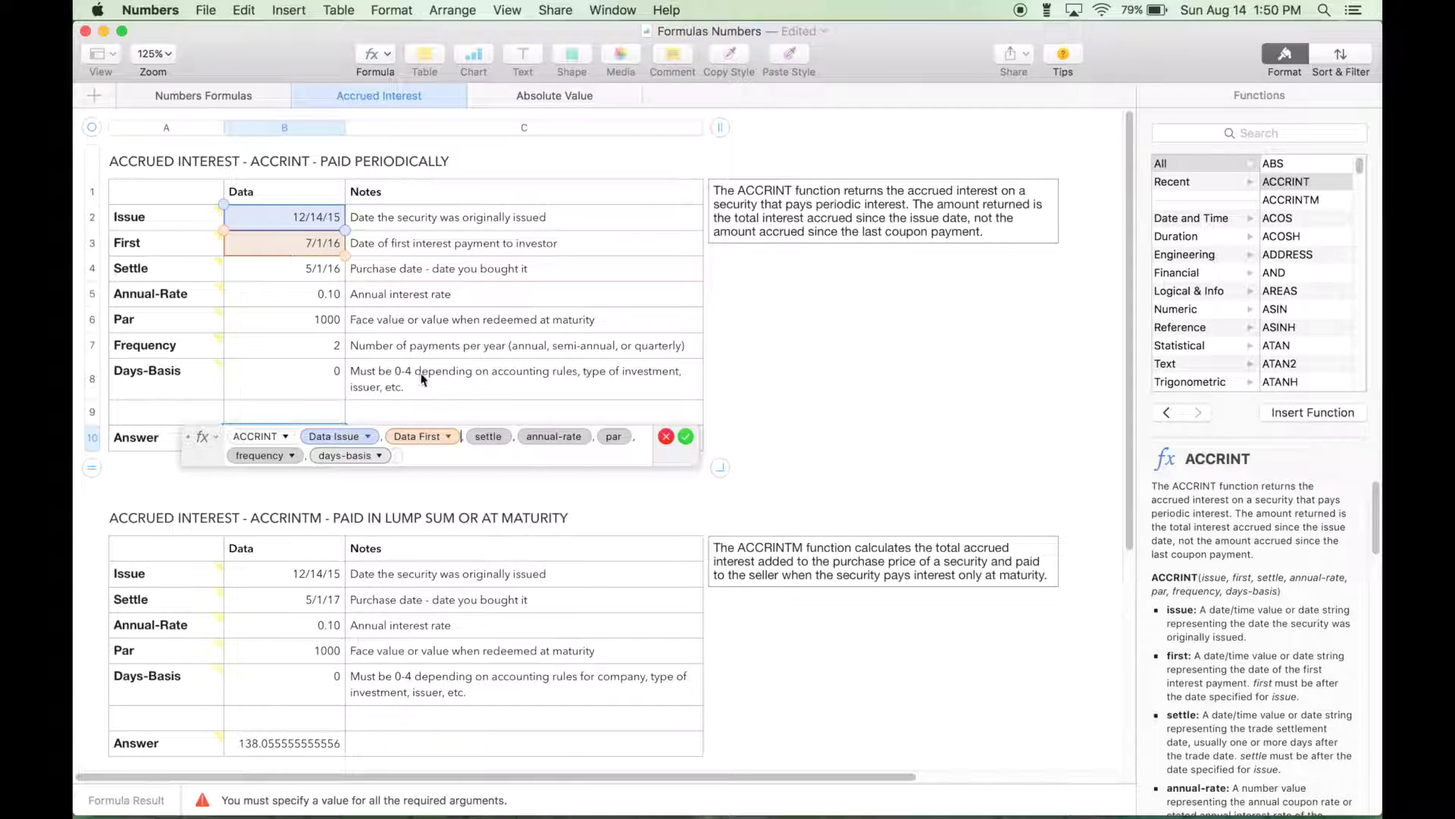
{"action": "left_click", "coordinate": [485, 437]}
{"action": "left_click", "coordinate": [307, 274]}
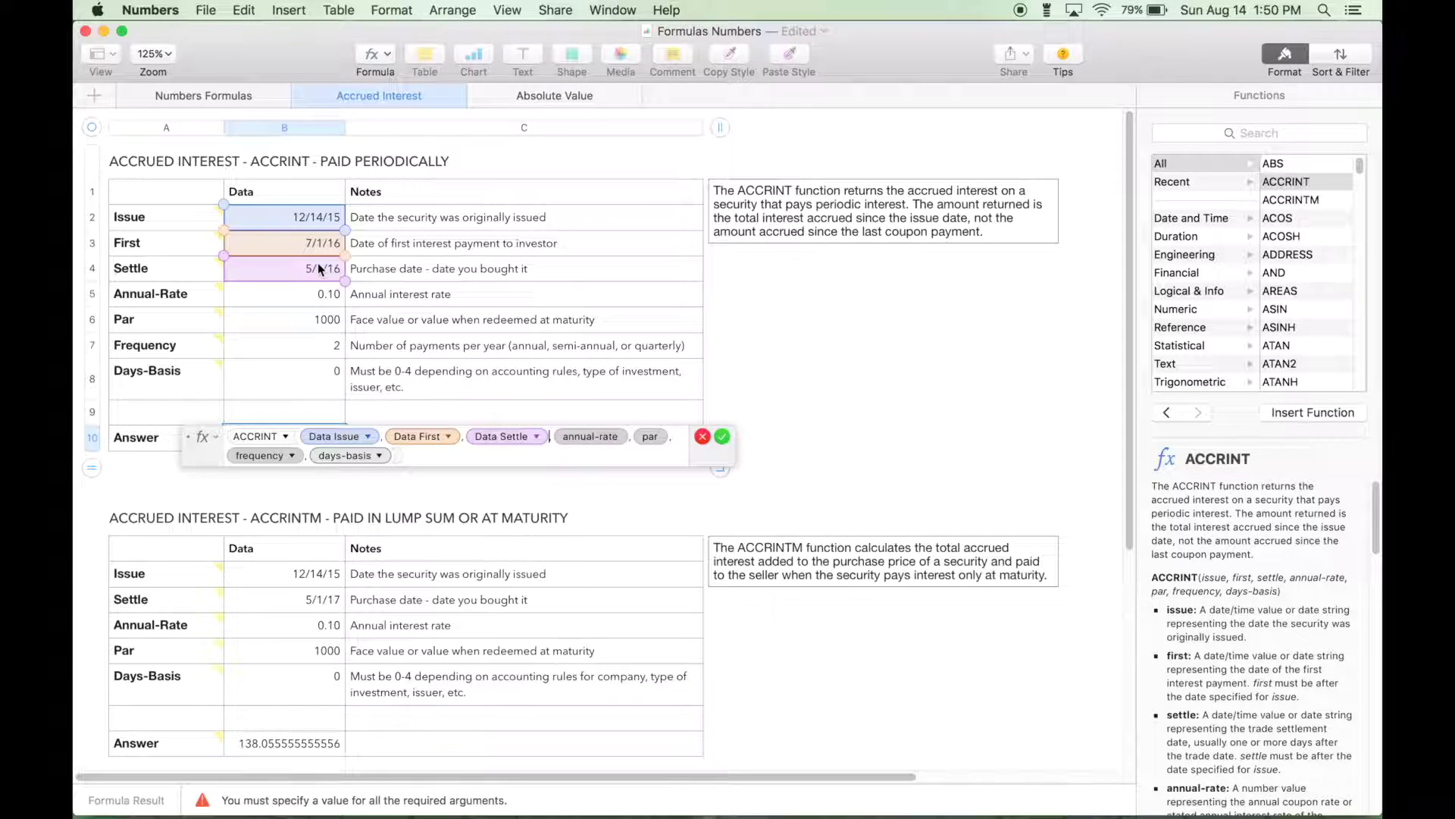
{"action": "left_click", "coordinate": [273, 294]}
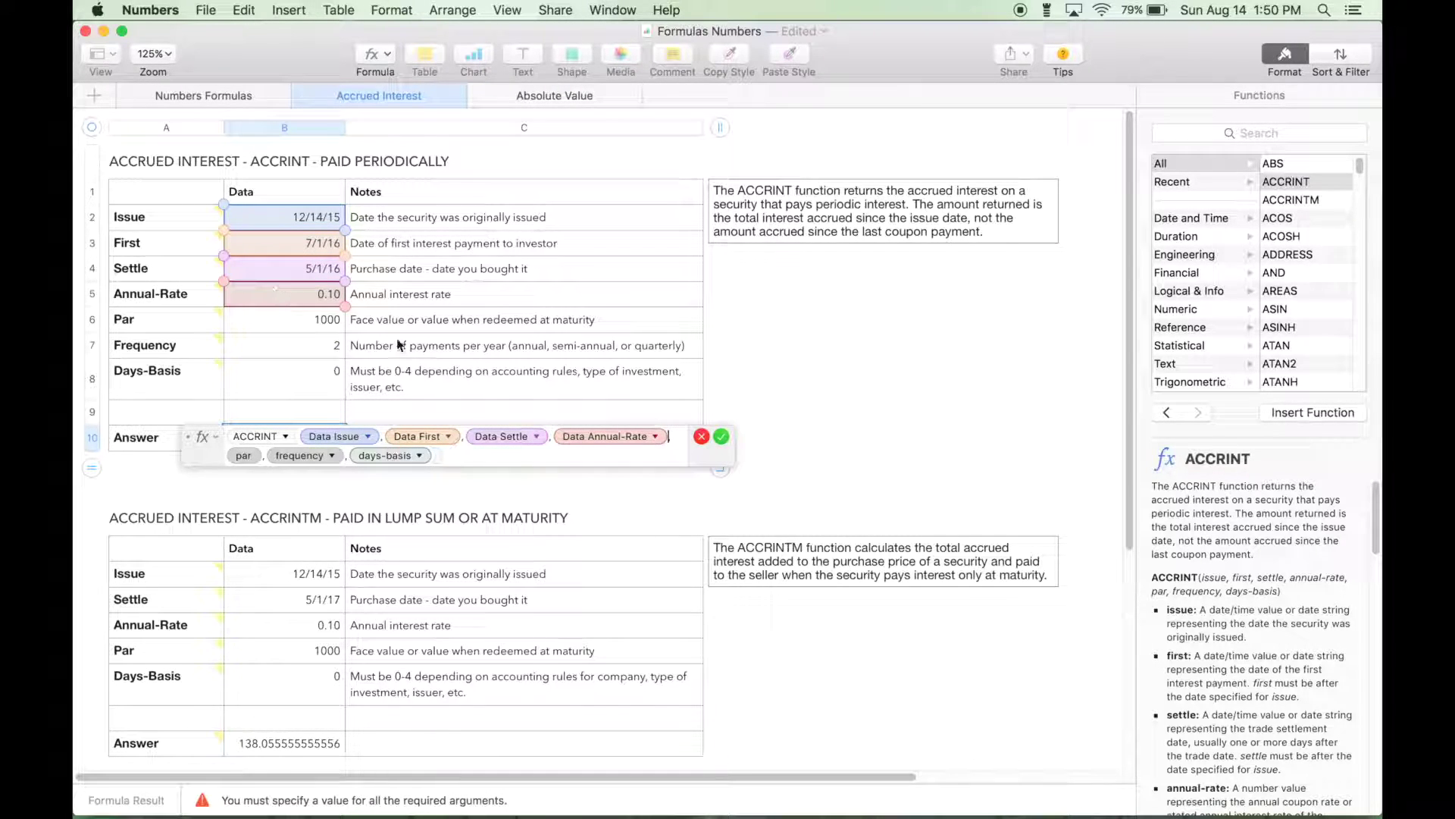
{"action": "left_click", "coordinate": [248, 458]}
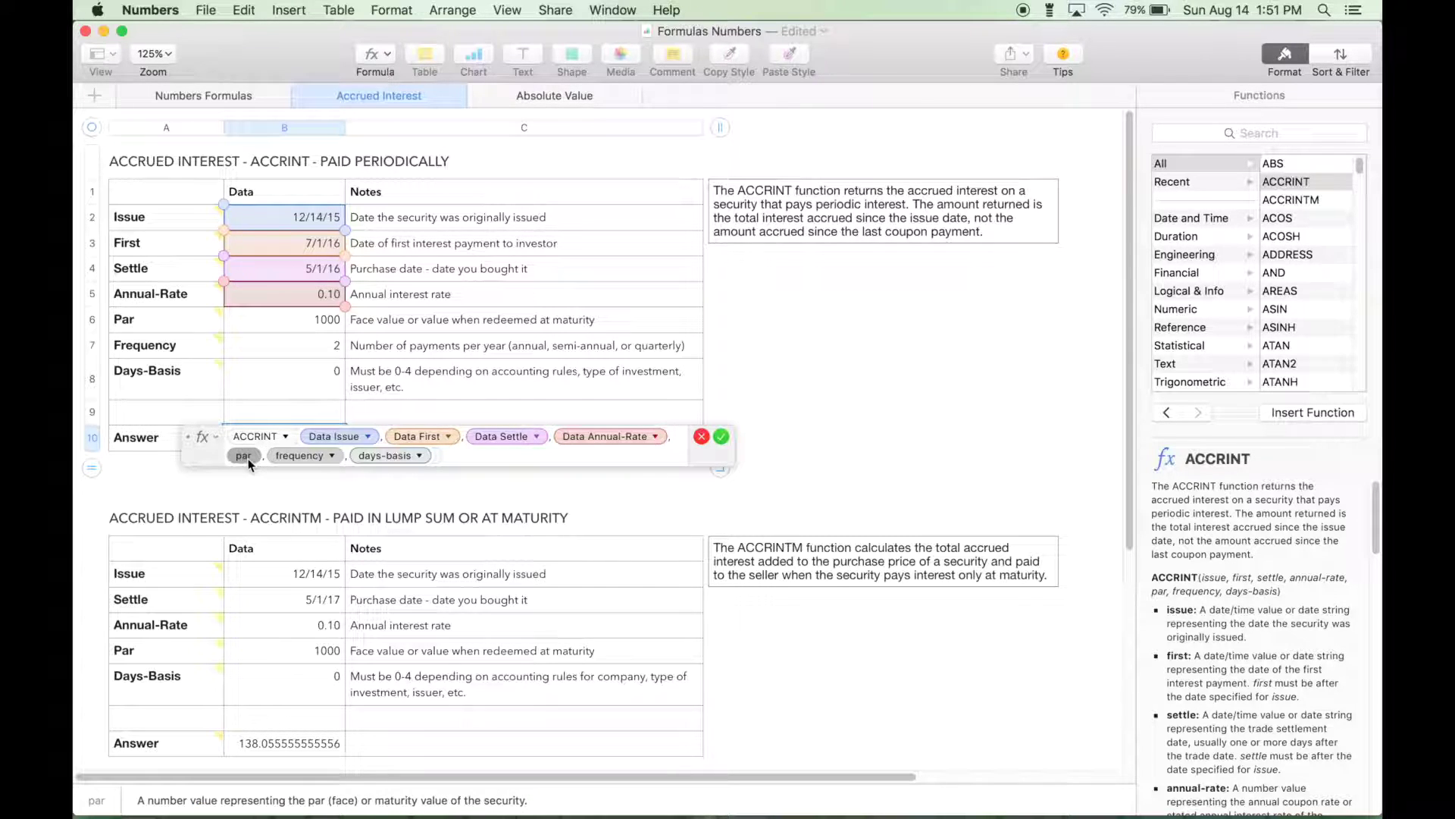
{"action": "left_click", "coordinate": [275, 318]}
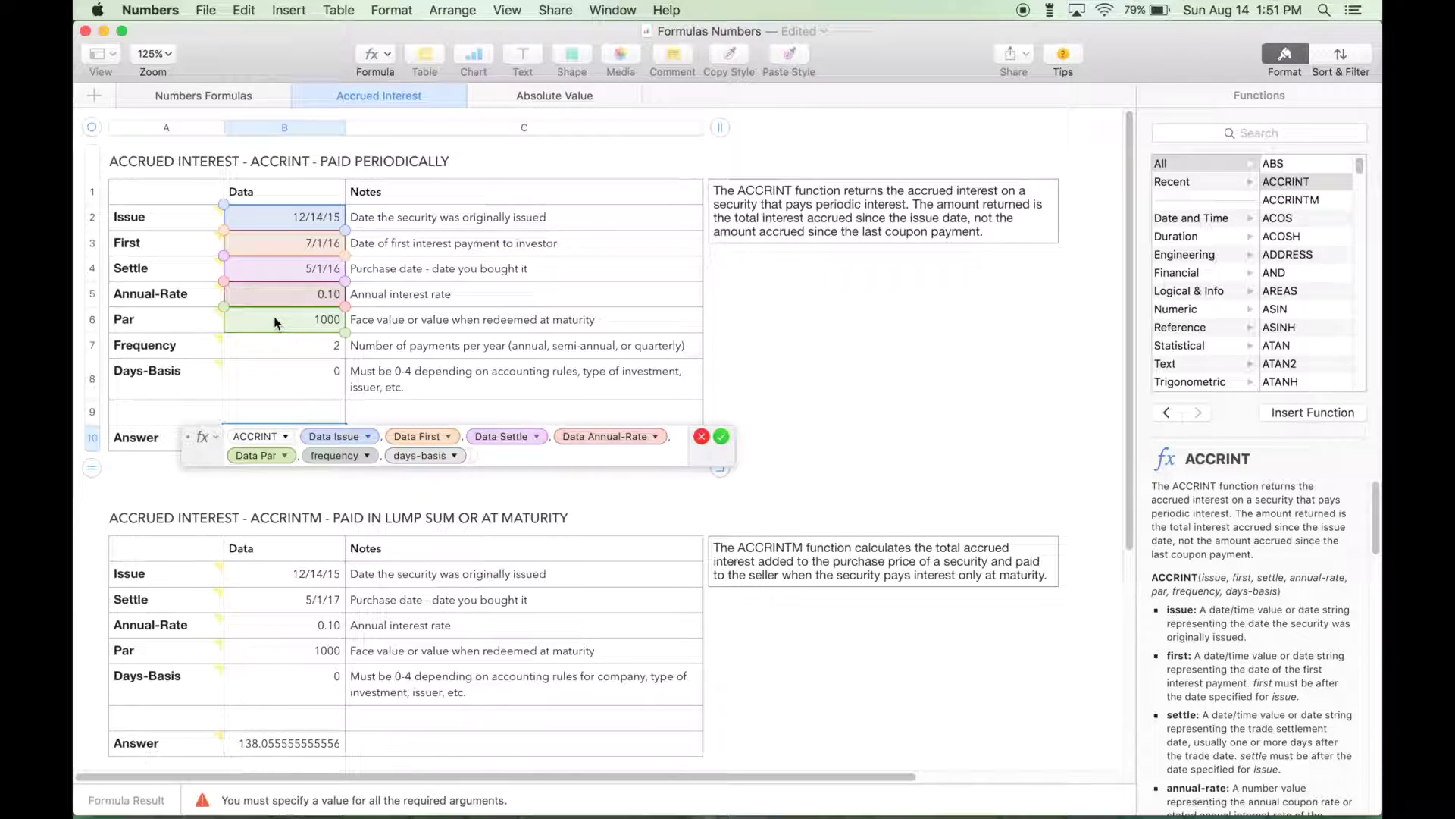
{"action": "left_click", "coordinate": [299, 347]}
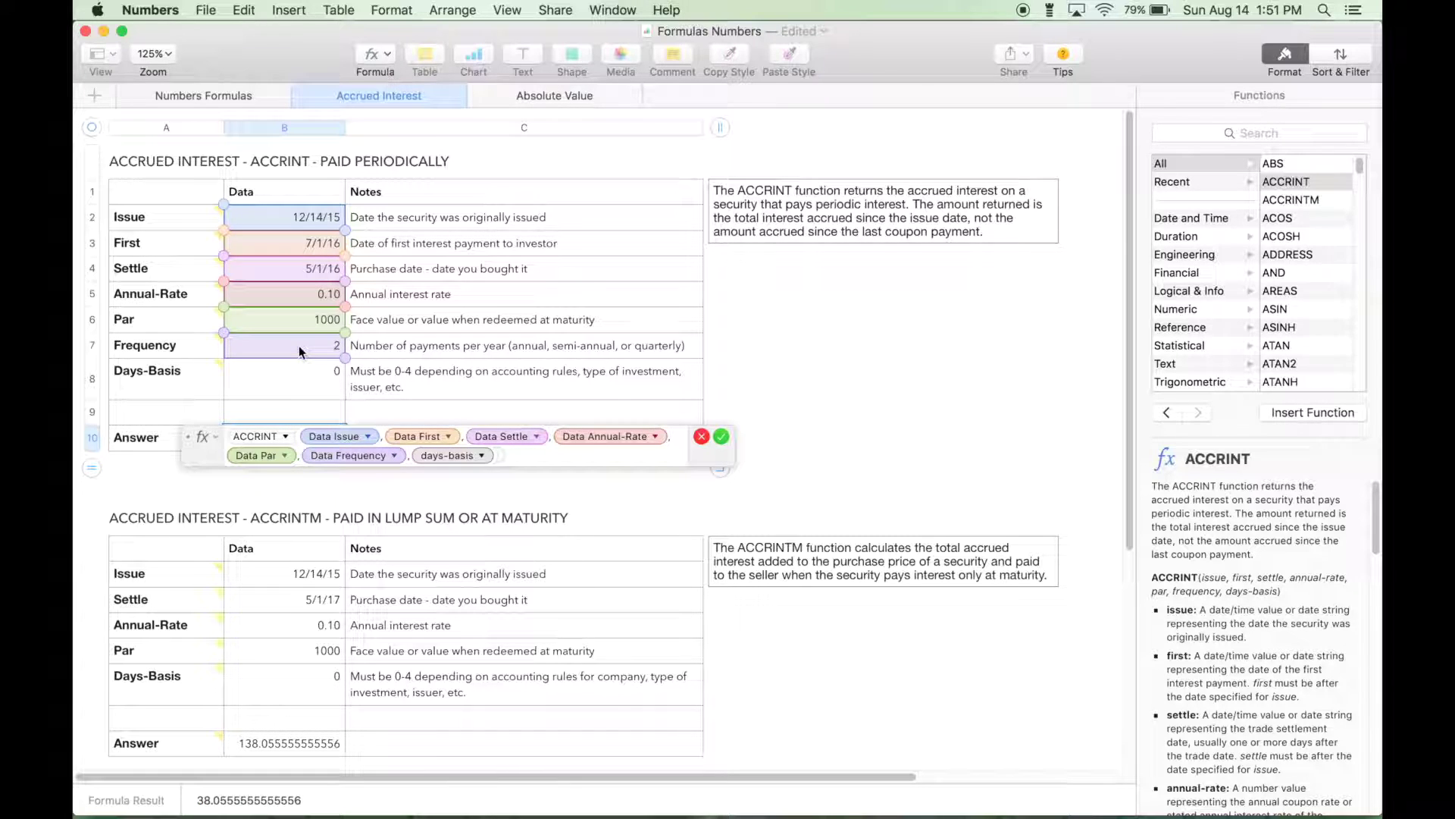
{"action": "left_click", "coordinate": [301, 388]}
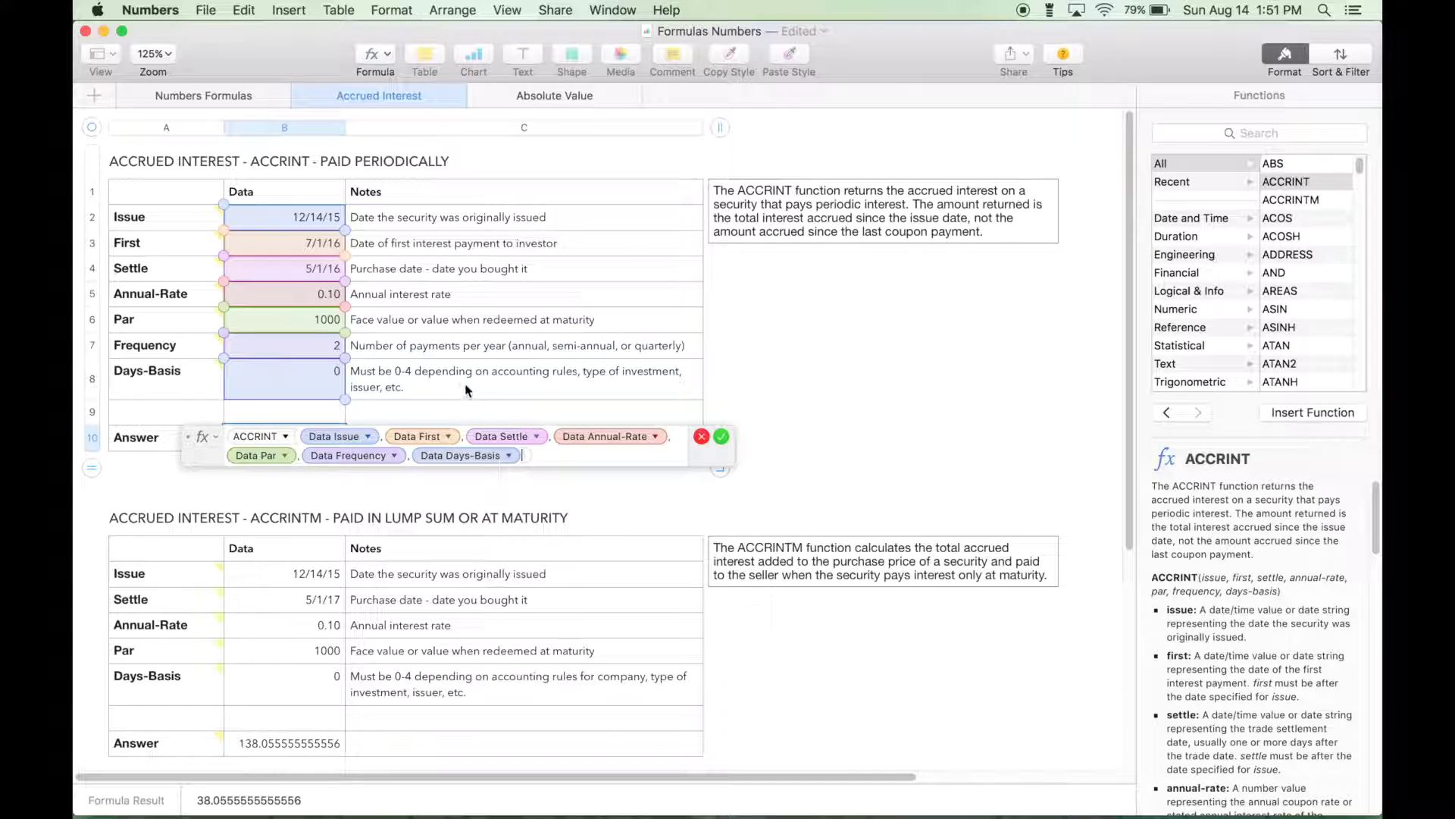
{"action": "left_click", "coordinate": [720, 437]}
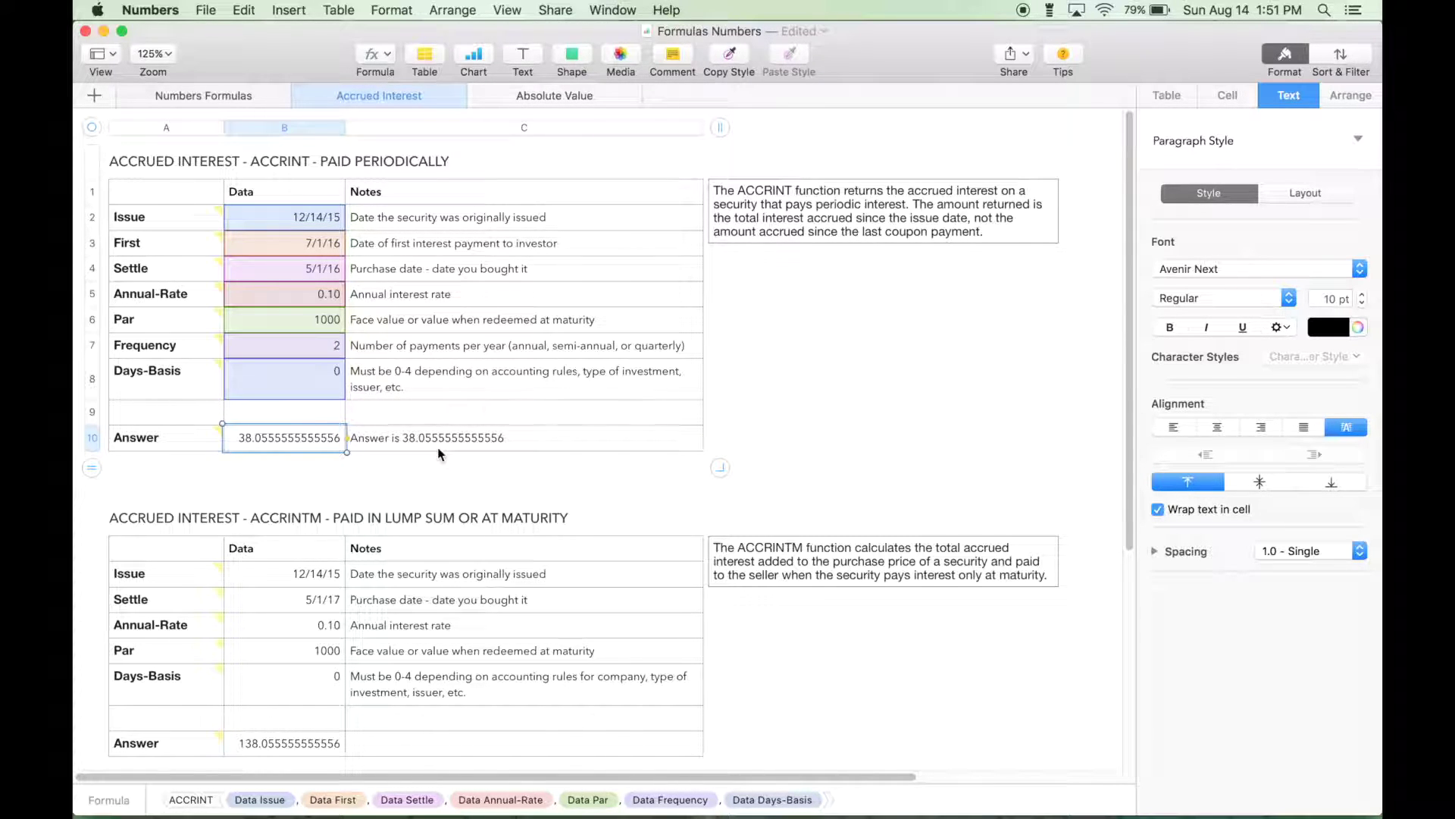
{"action": "scroll", "coordinate": [438, 453], "scroll_direction": "down", "scroll_amount": 1}
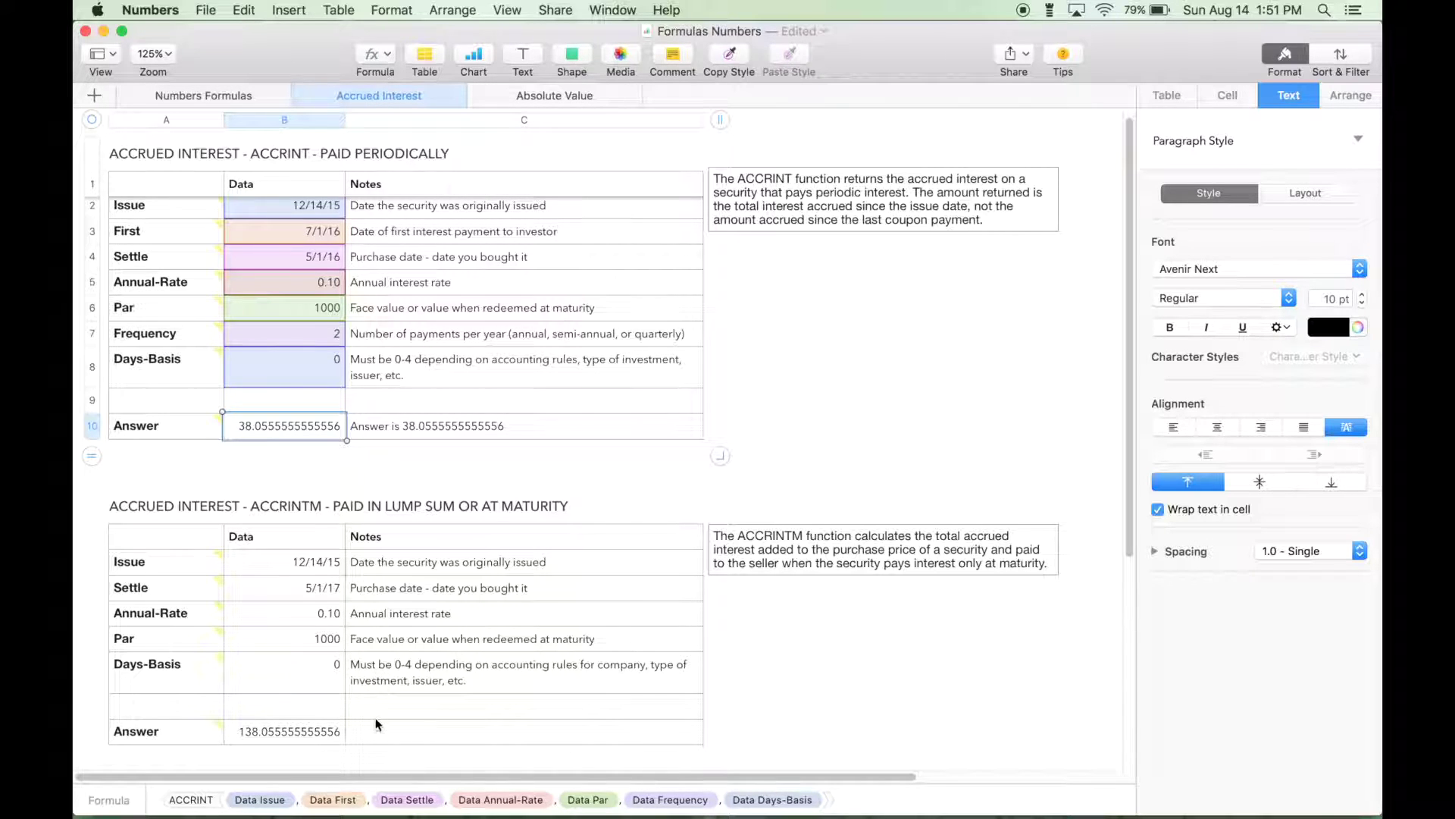
Enter ACCRINTM in the lower Answer cell using Issue 12/14/15, Settle 5/1/17, rate 0.10, par 1000, basis 0
{"action": "left_click", "coordinate": [286, 734]}
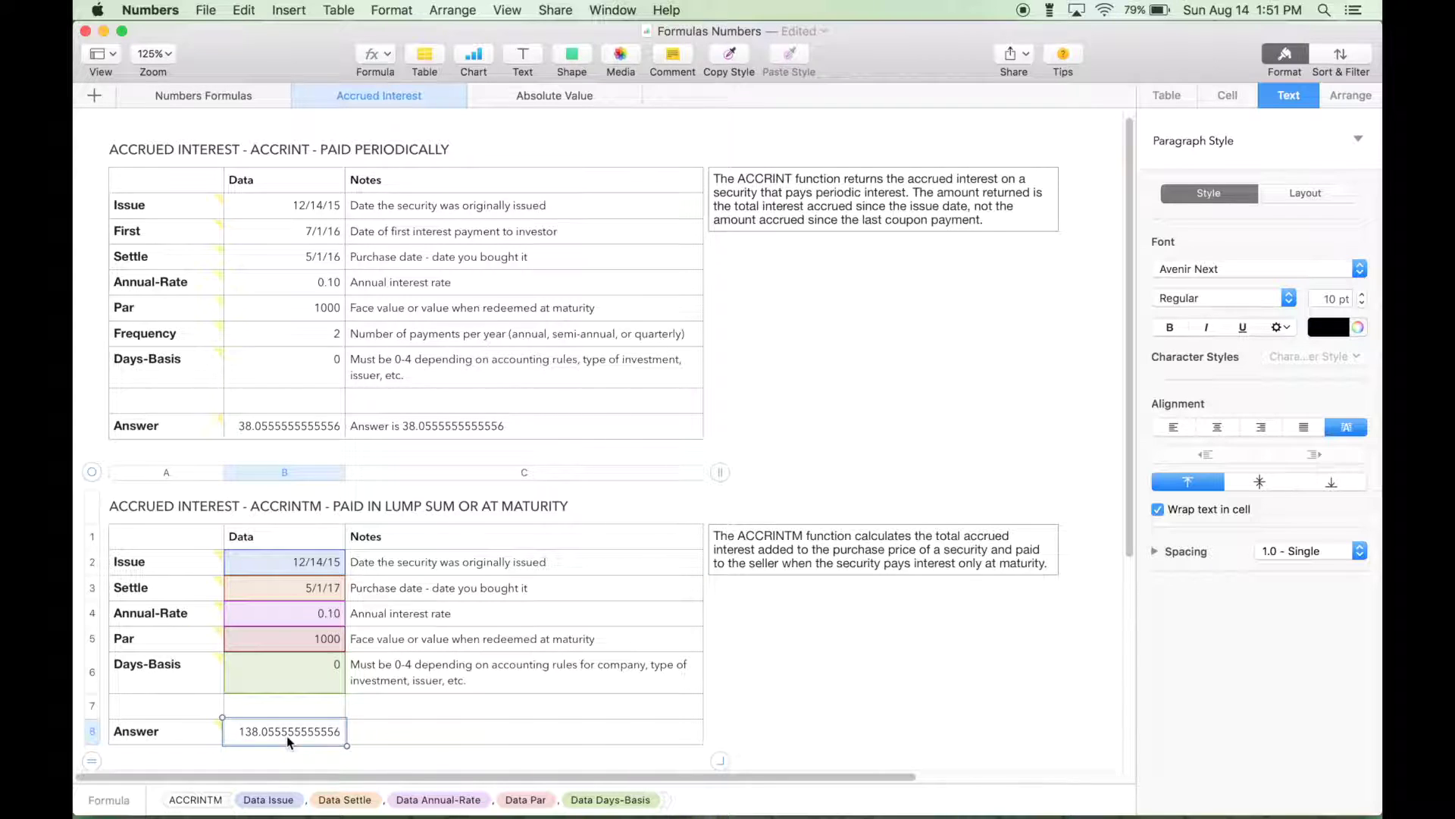
{"action": "key", "text": "equal"}
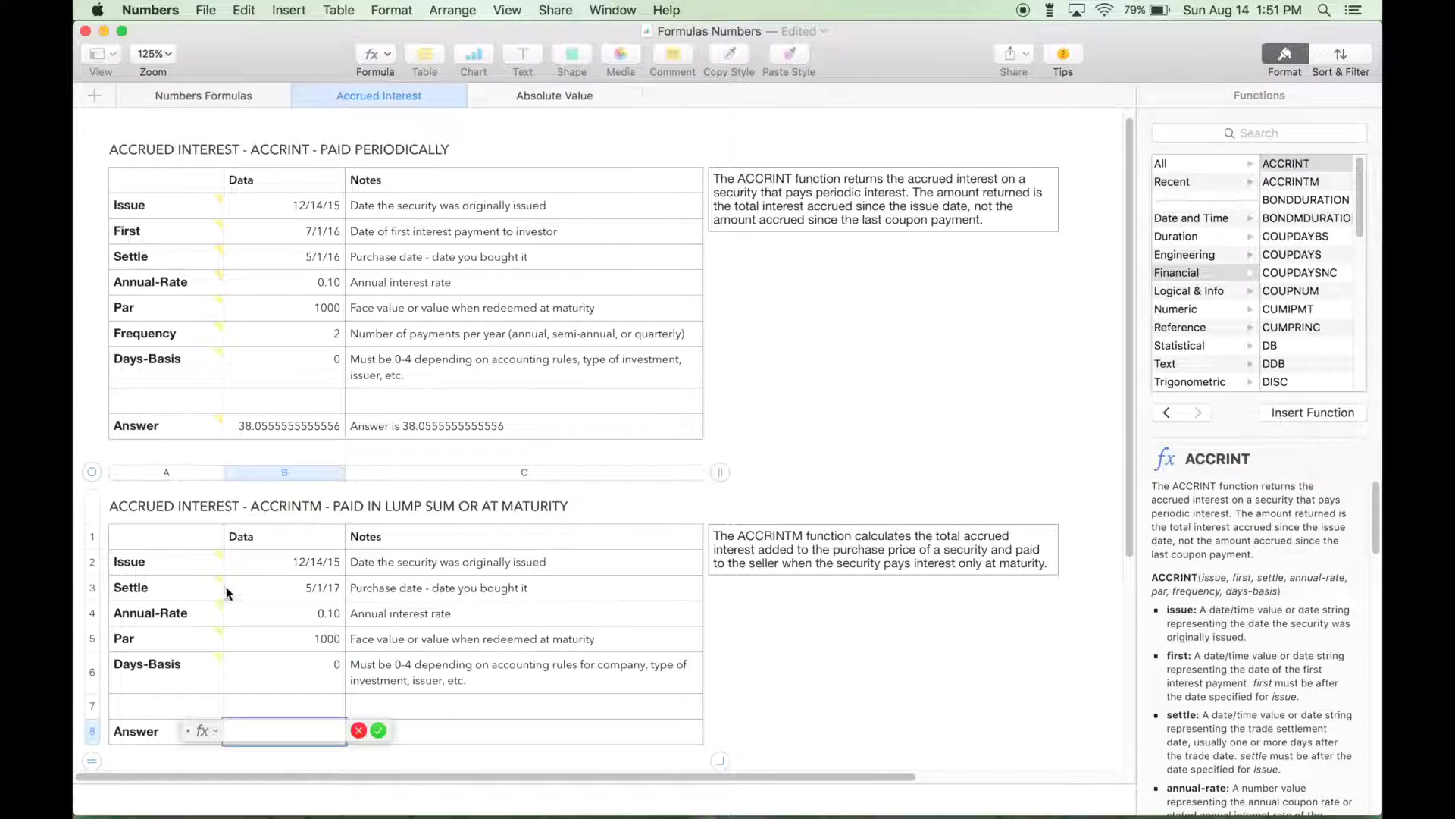
{"action": "left_click", "coordinate": [1318, 184]}
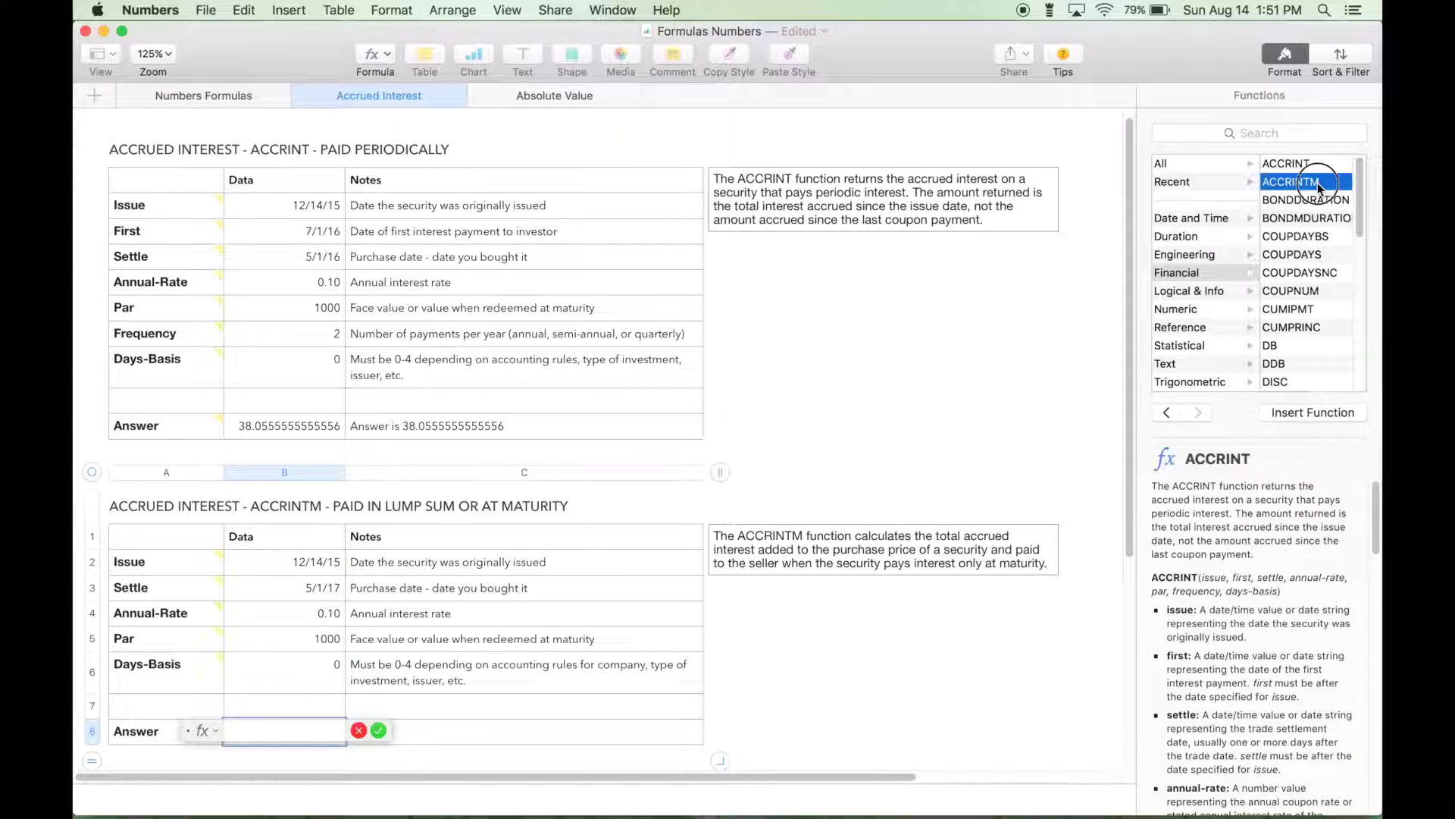
{"action": "double_click", "coordinate": [1318, 184]}
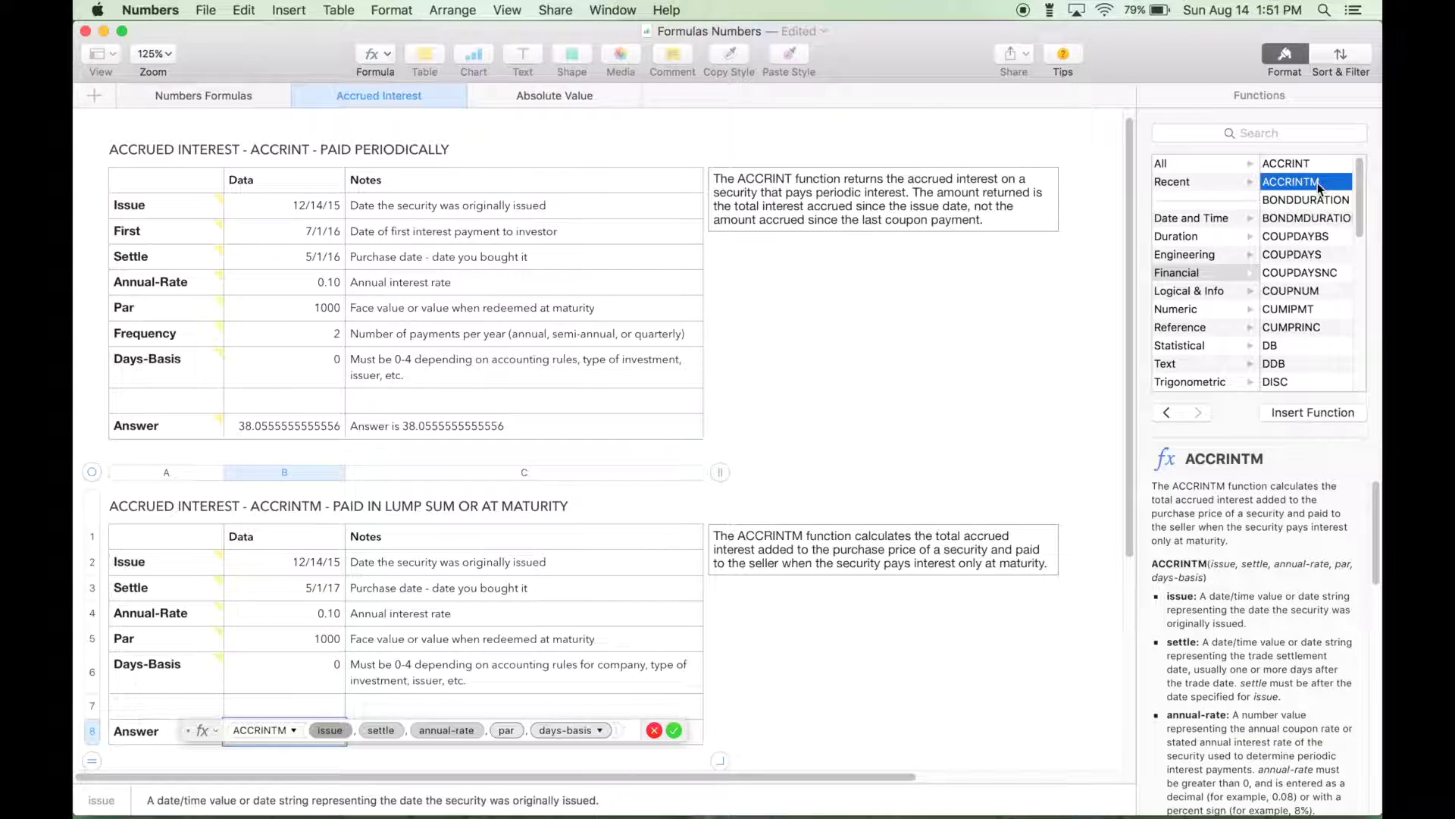
{"action": "left_click", "coordinate": [303, 565]}
{"action": "left_click", "coordinate": [293, 591]}
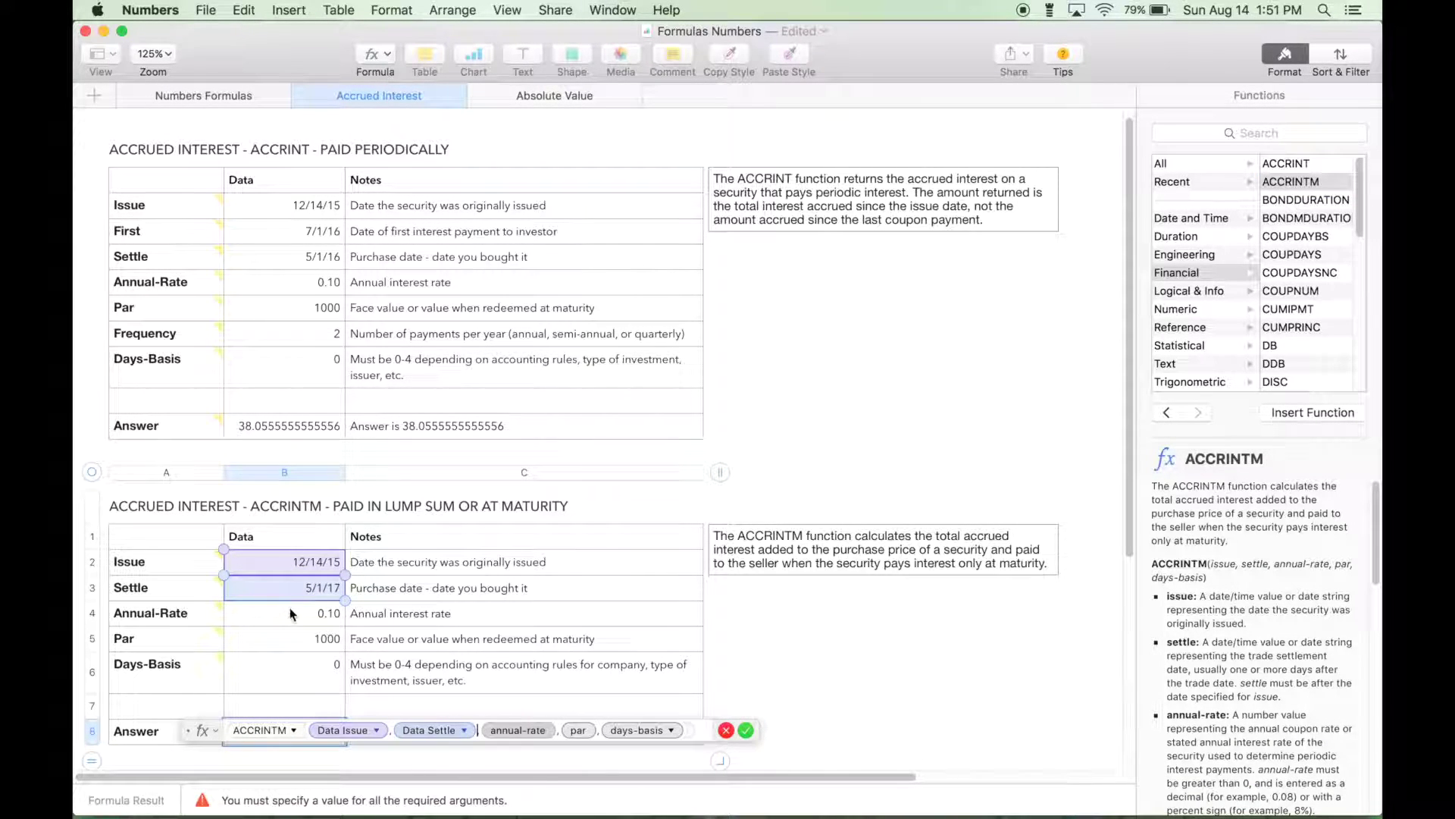
{"action": "left_click", "coordinate": [292, 614]}
{"action": "left_click", "coordinate": [290, 639]}
{"action": "left_click", "coordinate": [289, 663]}
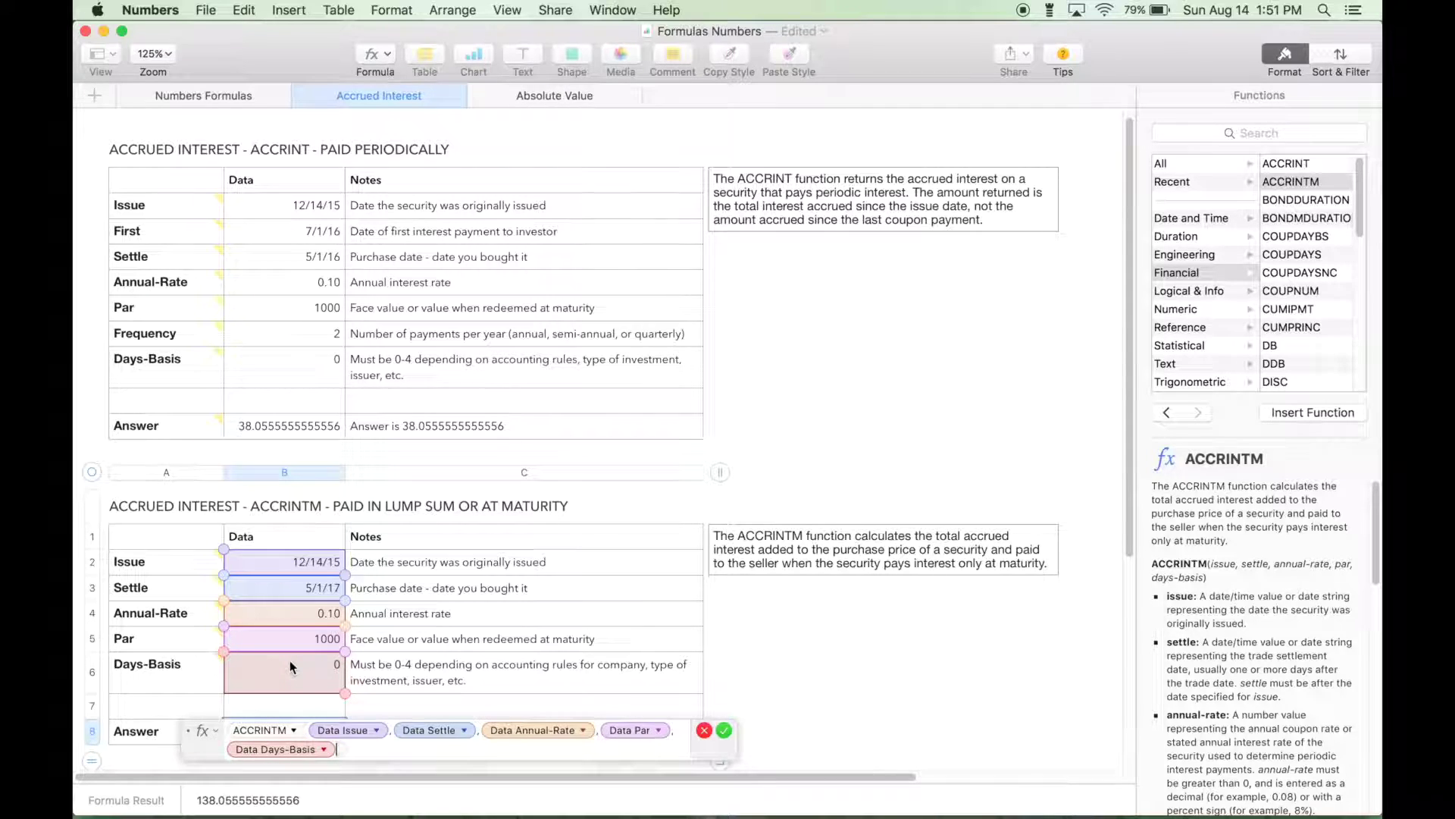
{"action": "key", "text": "Return"}
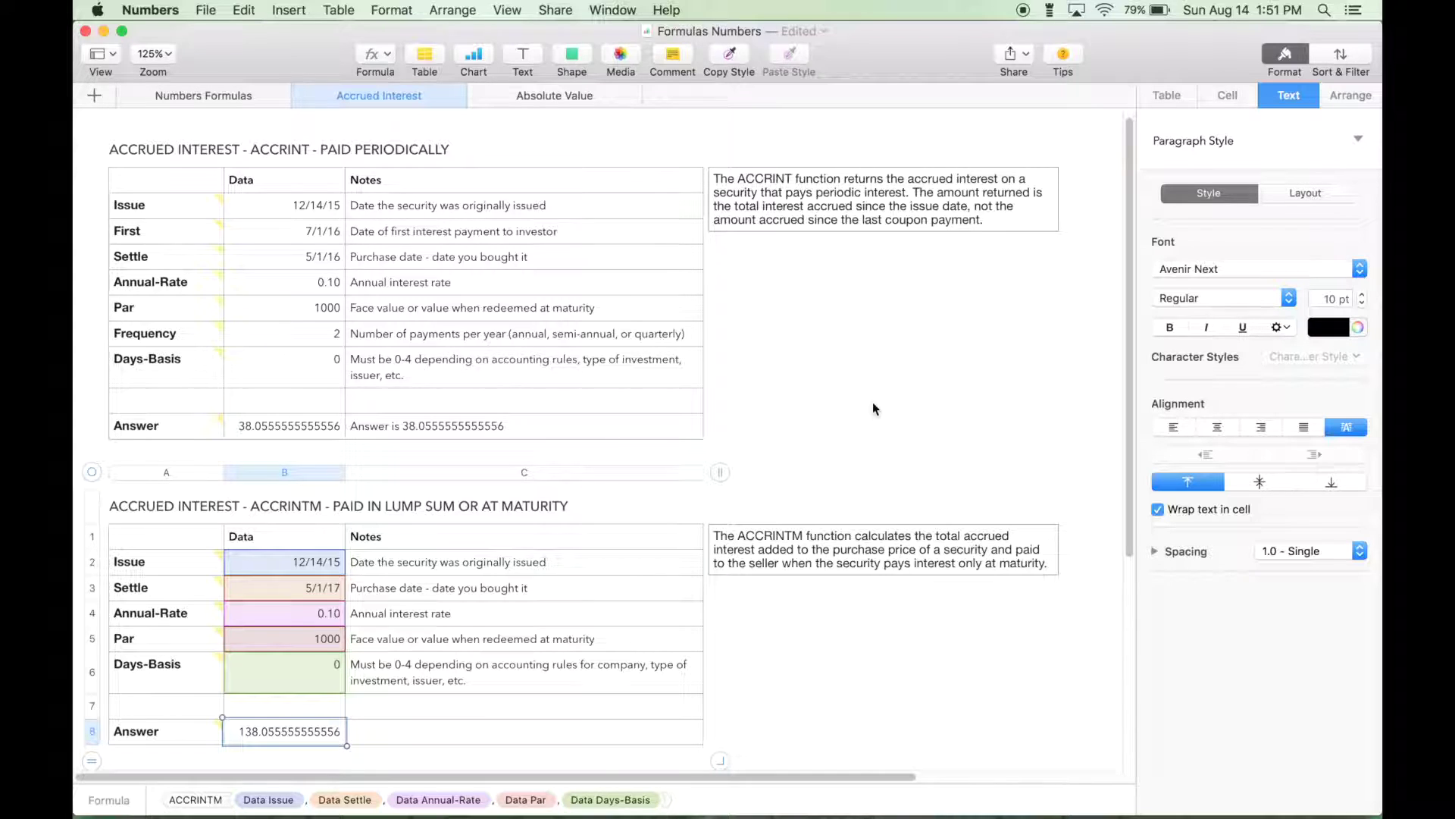
{"action": "mouse_move", "coordinate": [358, 814]}
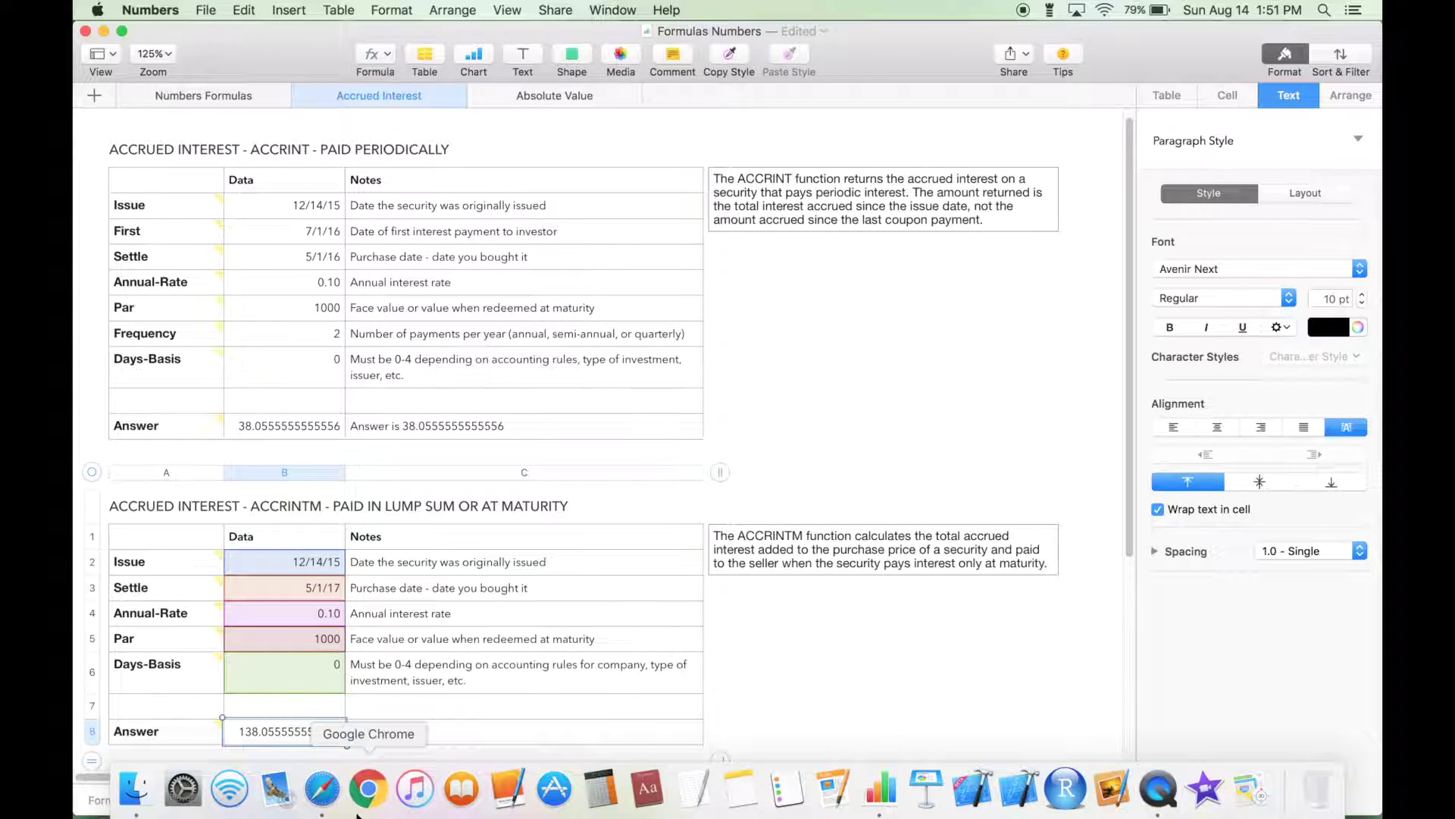
{"action": "left_click", "coordinate": [326, 796]}
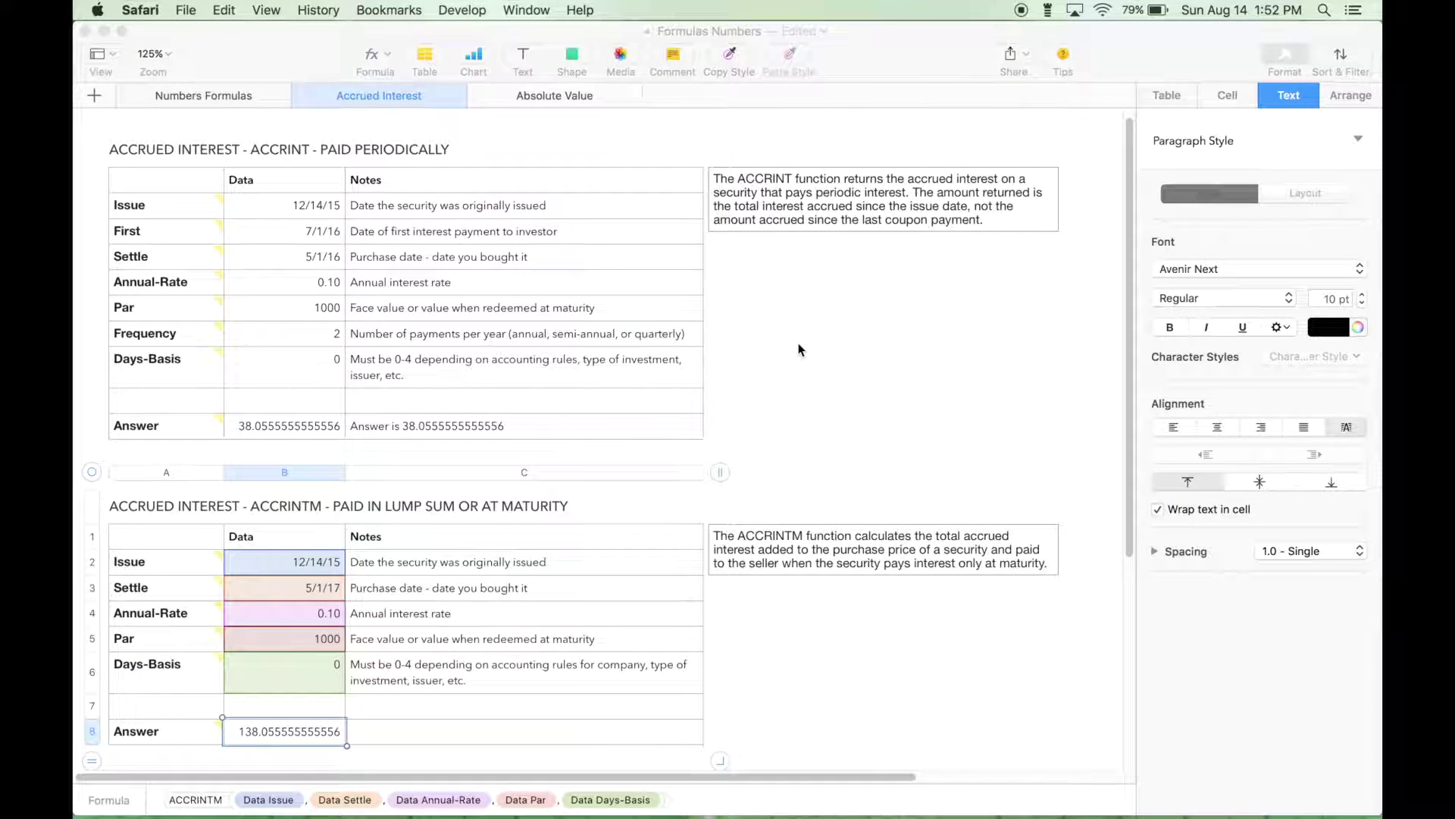
Bring the Numbers window back showing answers 38.0555555555556 and 138.055555555556
{"action": "left_click", "coordinate": [798, 350]}
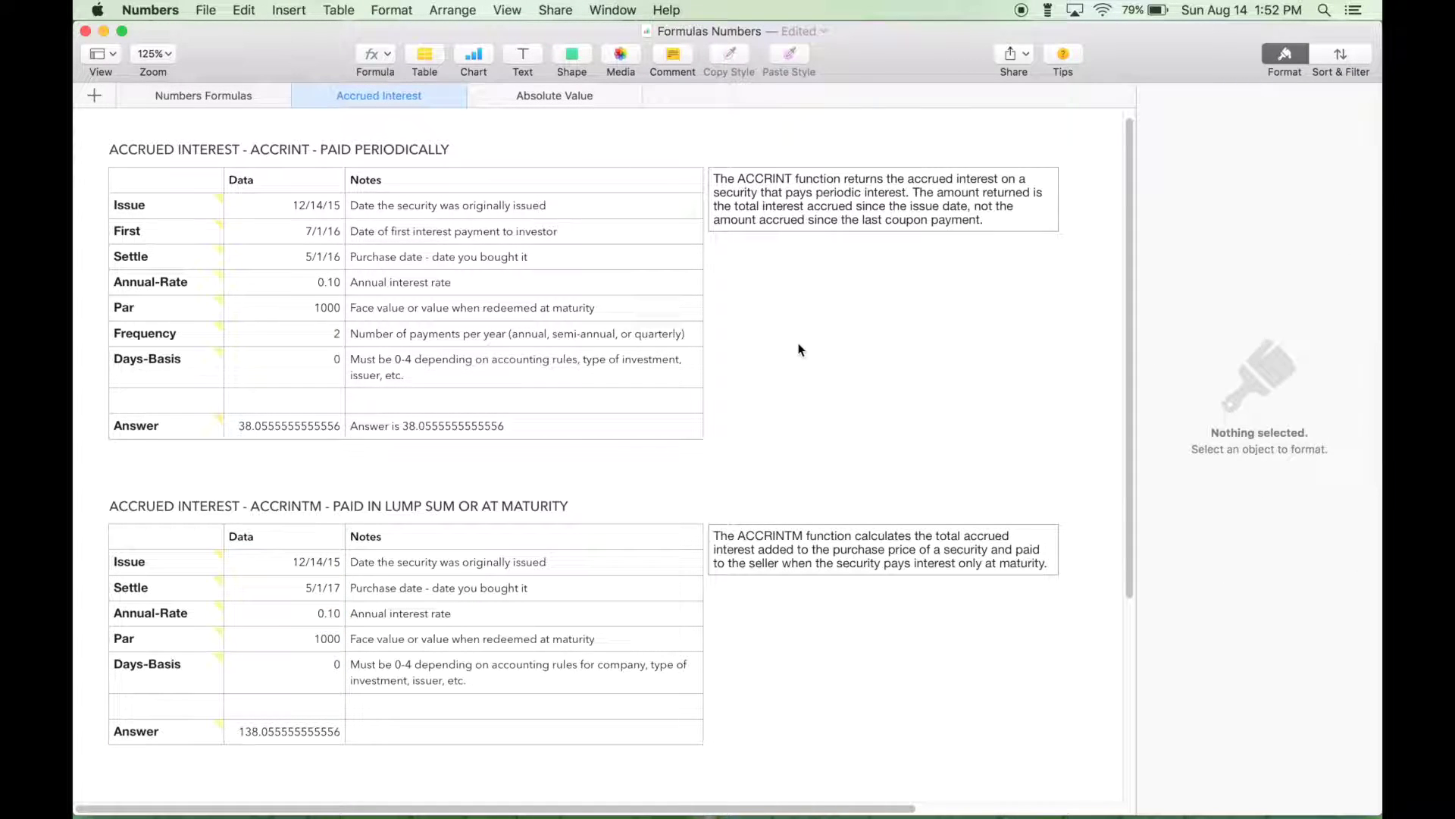